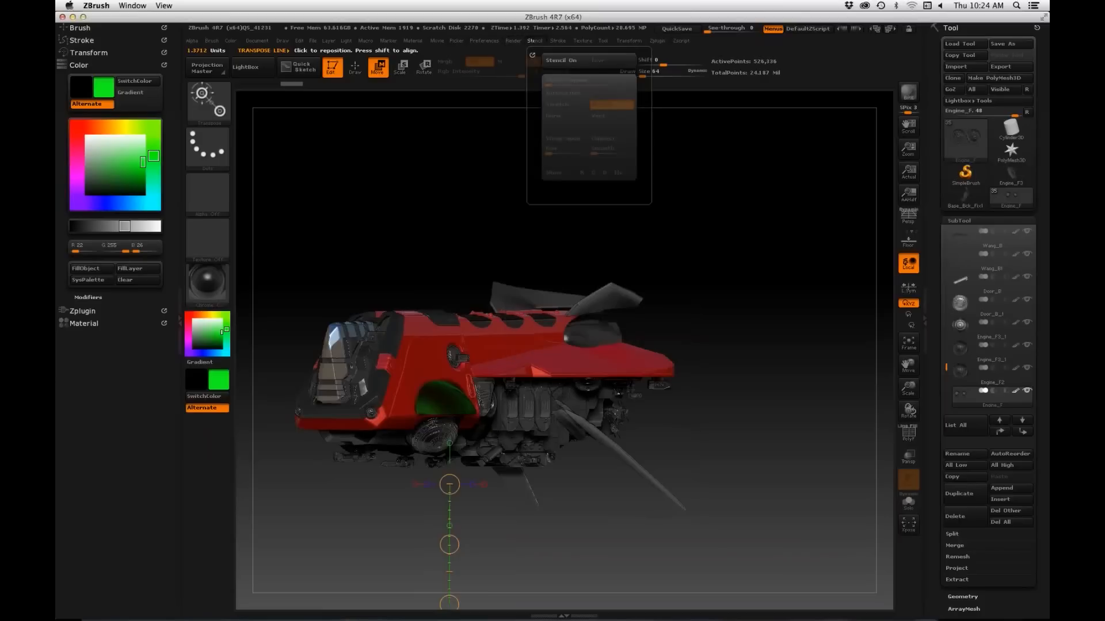
# Step: Set the Max Faces value for the KeyShot external renderer to 5
pyautogui.click(513, 41)
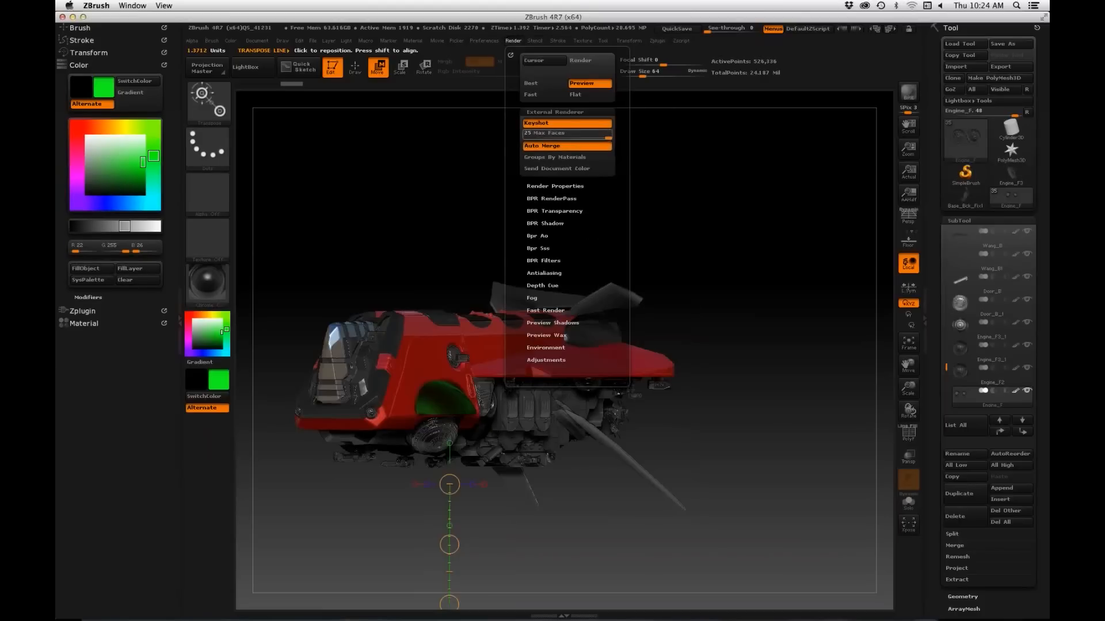
pyautogui.click(559, 134)
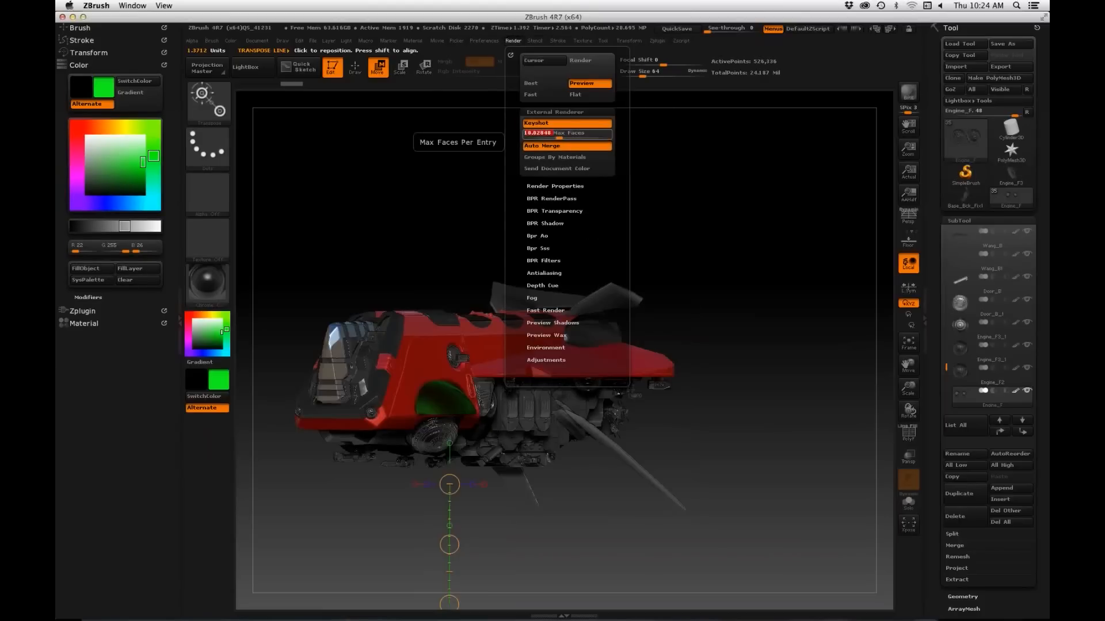
pyautogui.write('100')
pyautogui.press('Return')
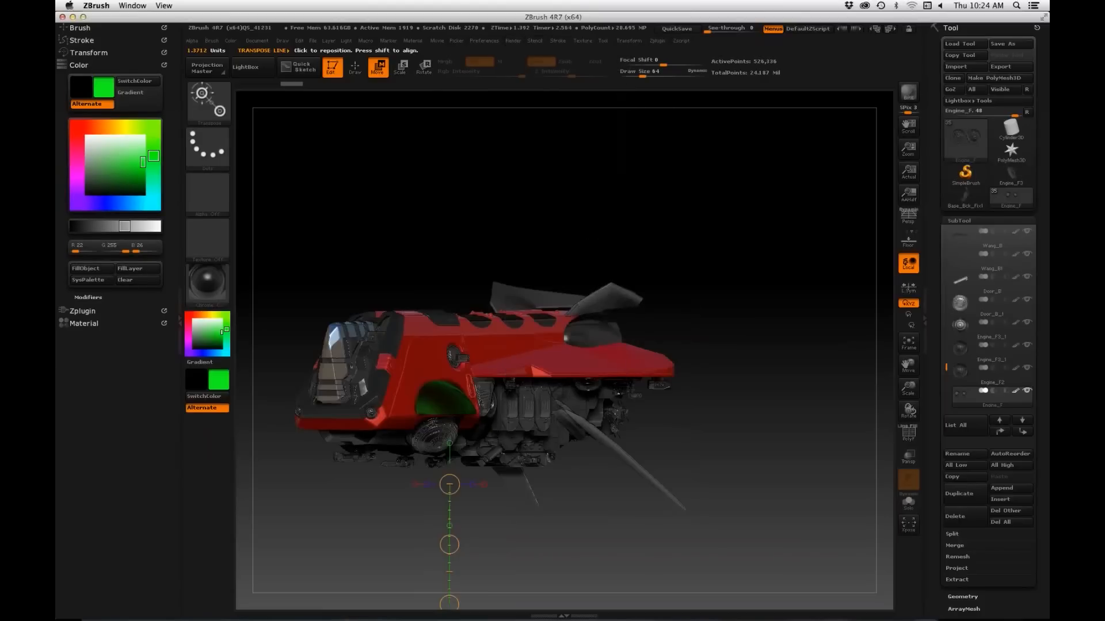
pyautogui.click(513, 41)
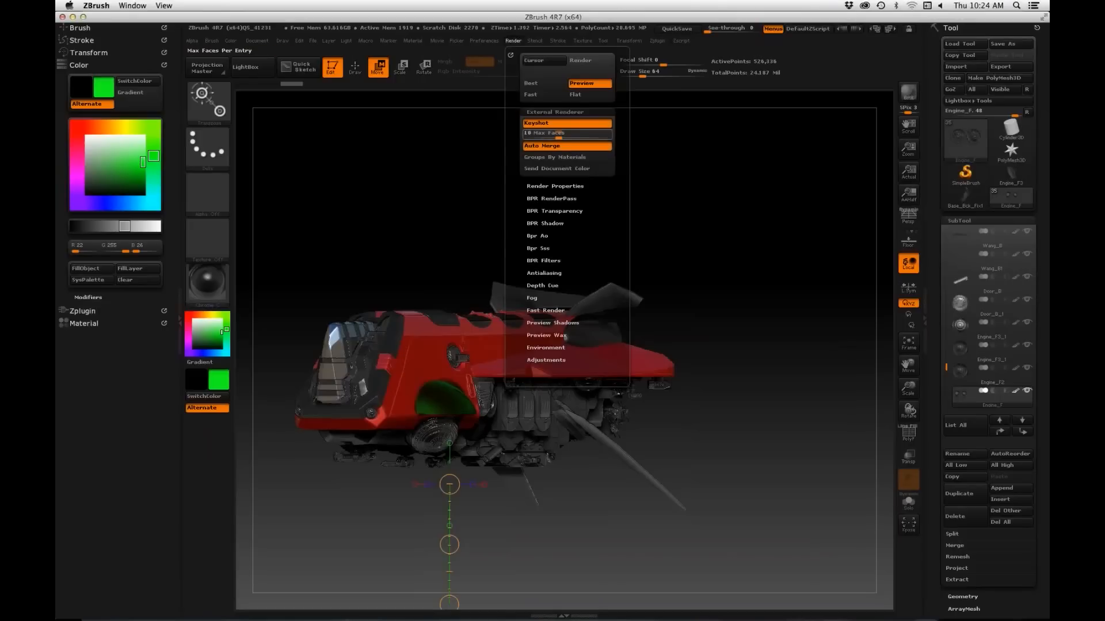
pyautogui.moveTo(559, 134); pyautogui.dragTo(545, 134)
pyautogui.click(545, 134)
pyautogui.write('5')
pyautogui.press('Return')
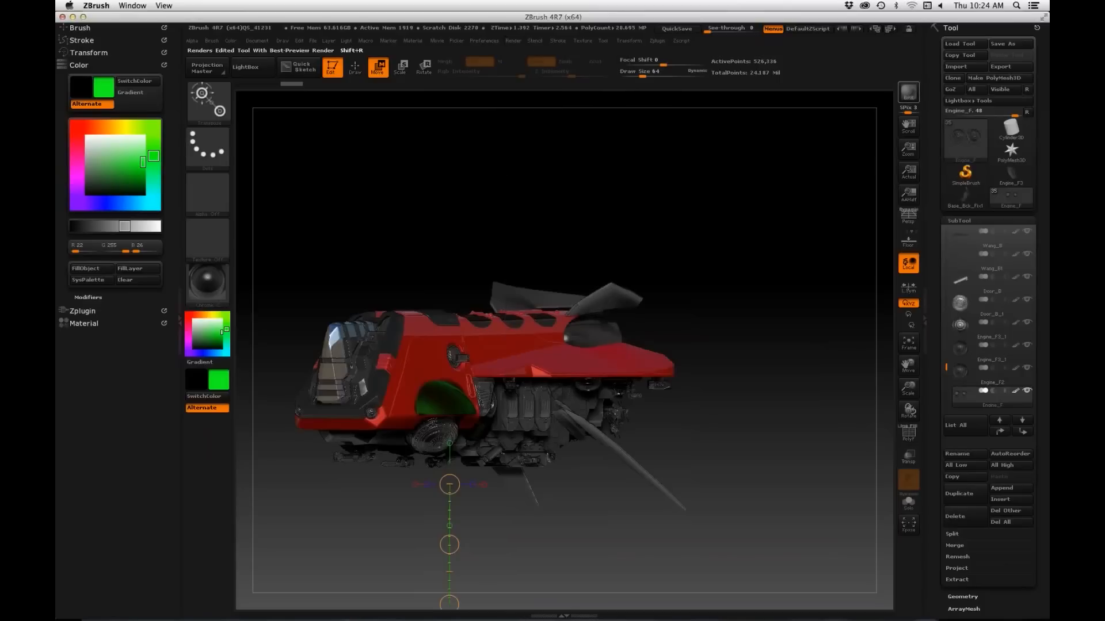
# Step: Render the ship out to KeyShot and switch to KeyShot to examine the imported model from several angles
pyautogui.click(908, 92)
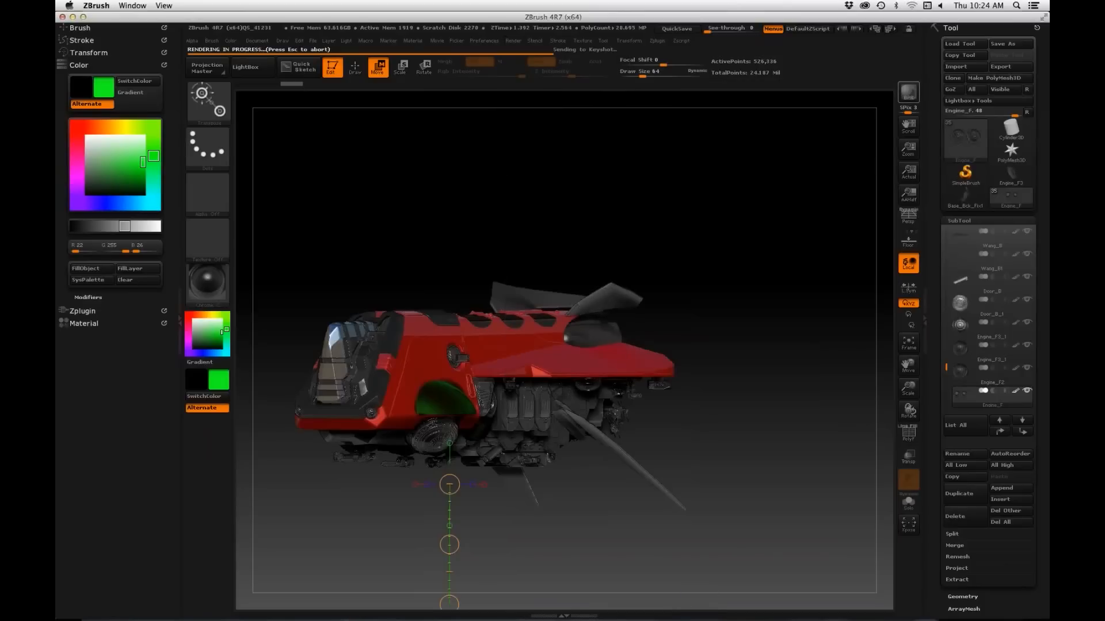
pyautogui.press('super+Tab')
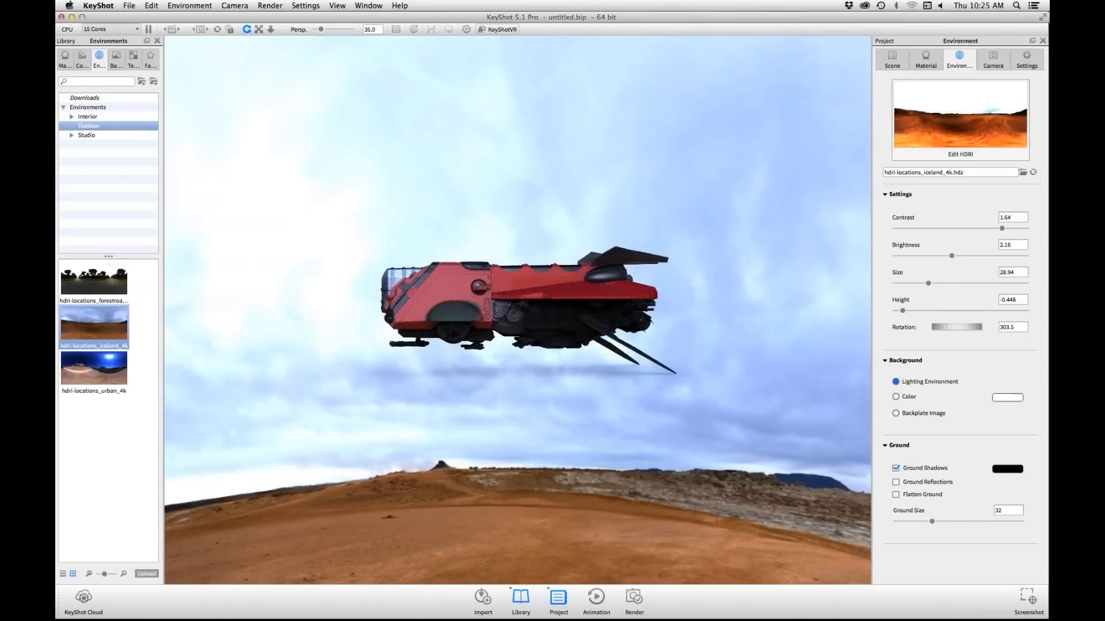
pyautogui.scroll(2, 517, 311)
pyautogui.moveTo(460, 322); pyautogui.dragTo(644, 324)
pyautogui.moveTo(448, 311); pyautogui.dragTo(754, 293)
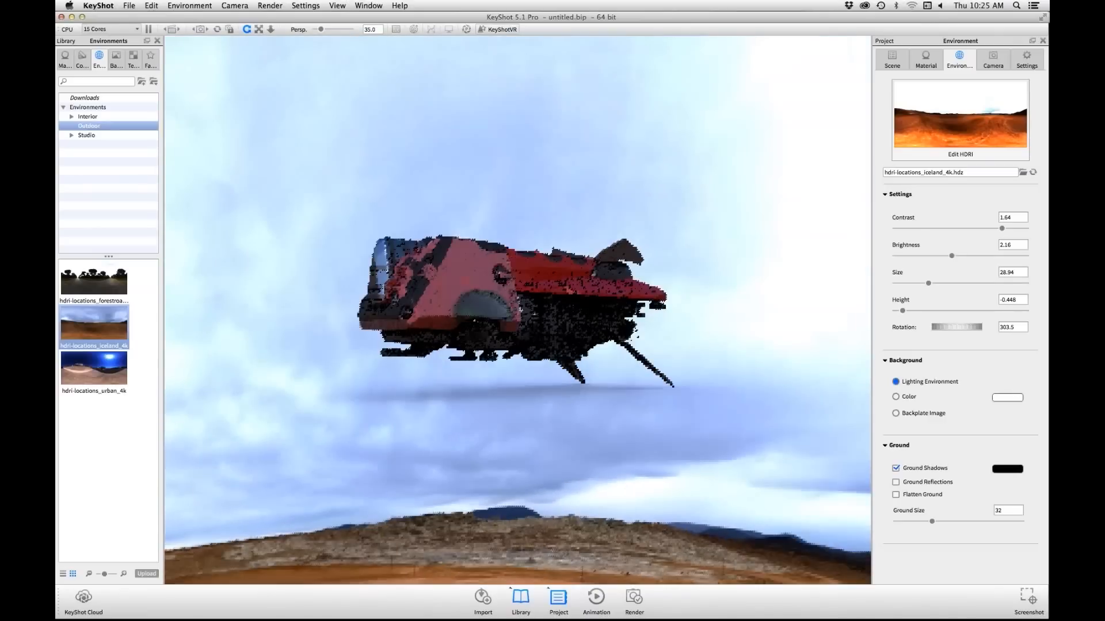
pyautogui.moveTo(622, 299); pyautogui.dragTo(518, 328)
# Step: Switch back to ZBrush and review the Auto Merge option in the KeyShot external renderer settings
pyautogui.press('super+Tab')
pyautogui.click(514, 40)
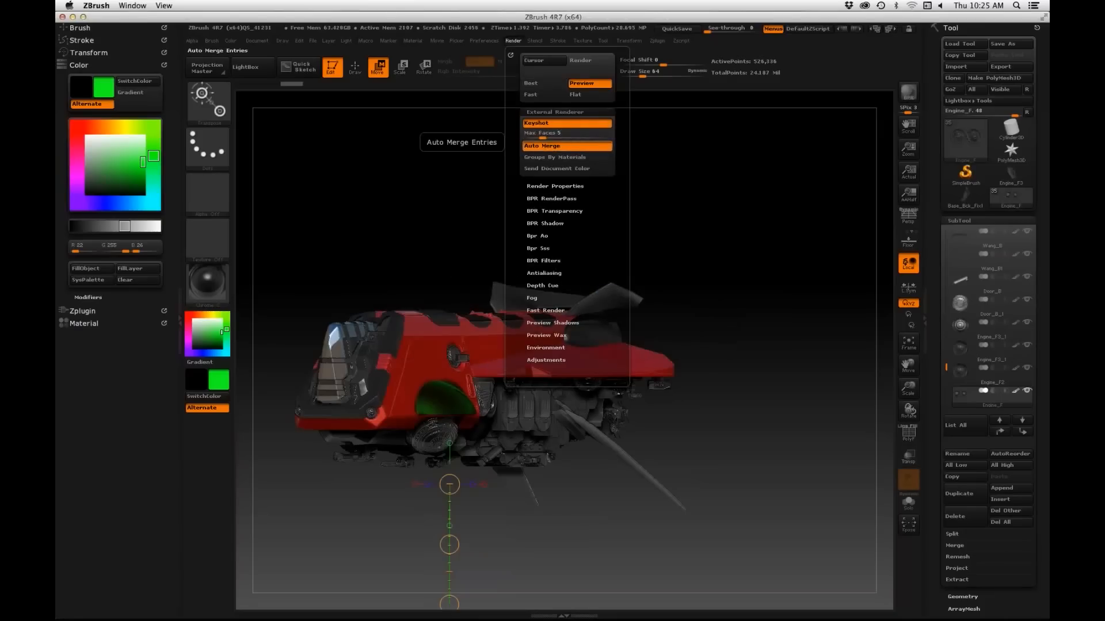
pyautogui.click(513, 40)
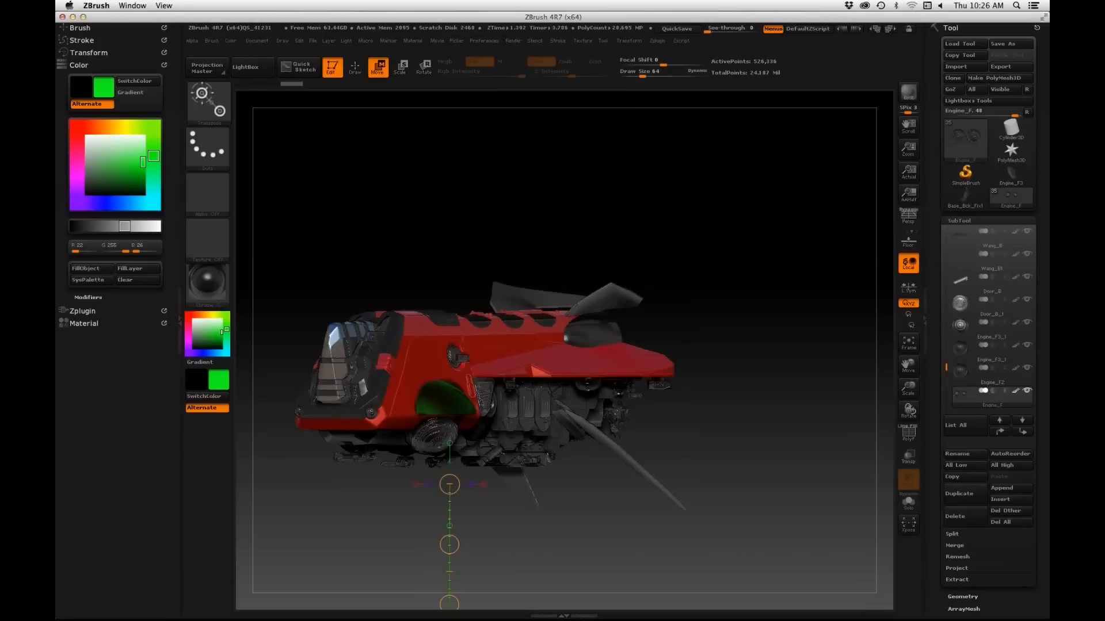
pyautogui.moveTo(513, 41)
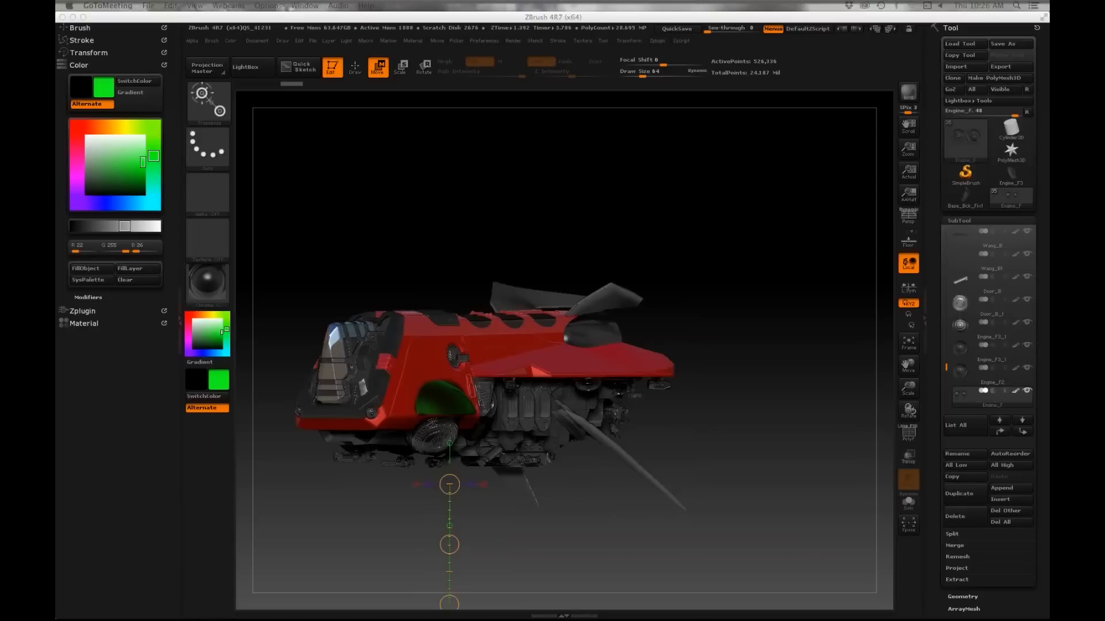
pyautogui.press('super+Tab')
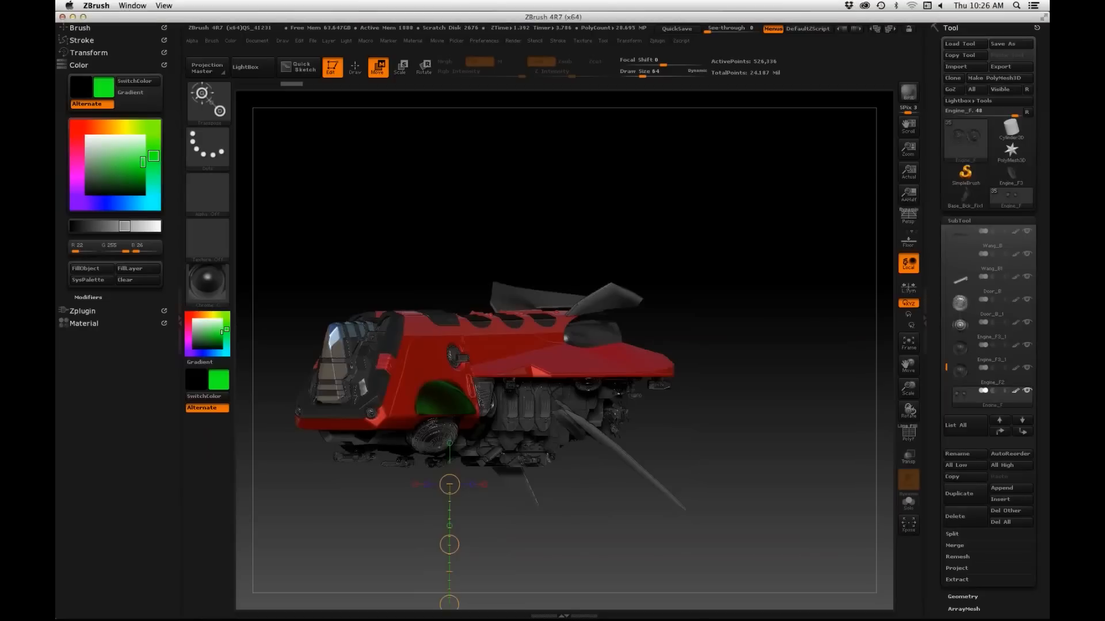
# Step: Return to Draw mode and undo the last two position changes of the engine under the ship
pyautogui.moveTo(747, 489); pyautogui.dragTo(705, 488)
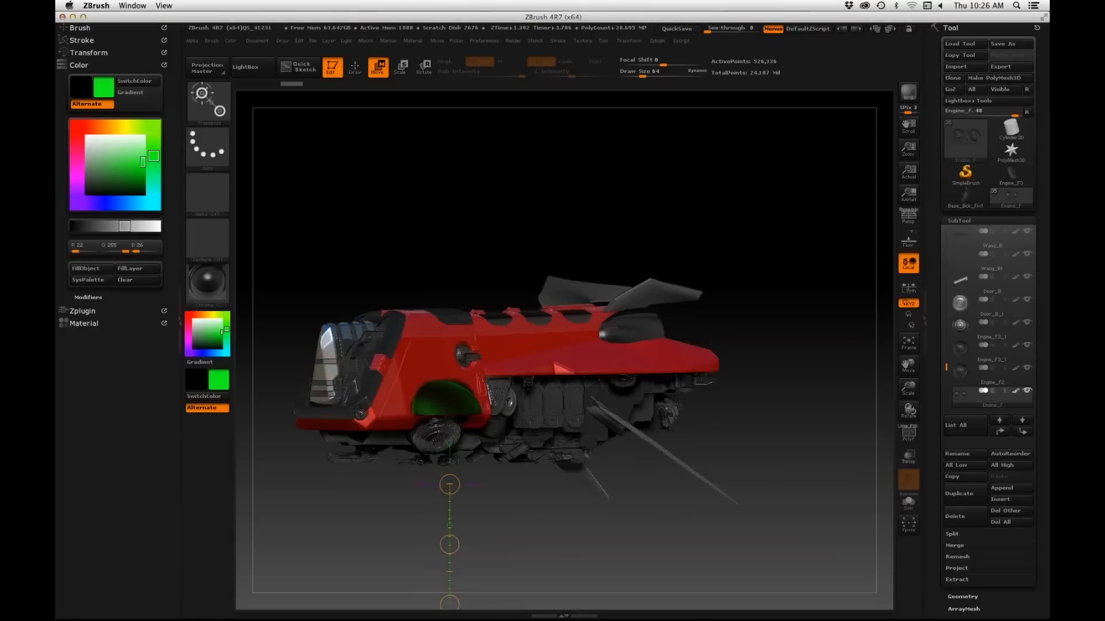
pyautogui.moveTo(498, 520); pyautogui.dragTo(471, 600)
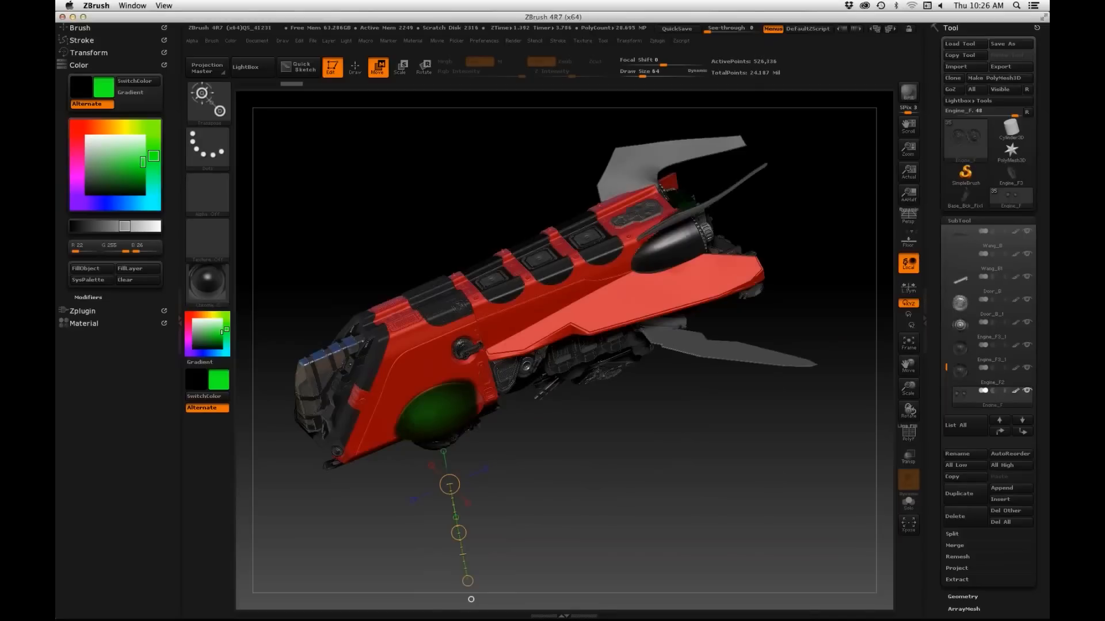
pyautogui.press('q')
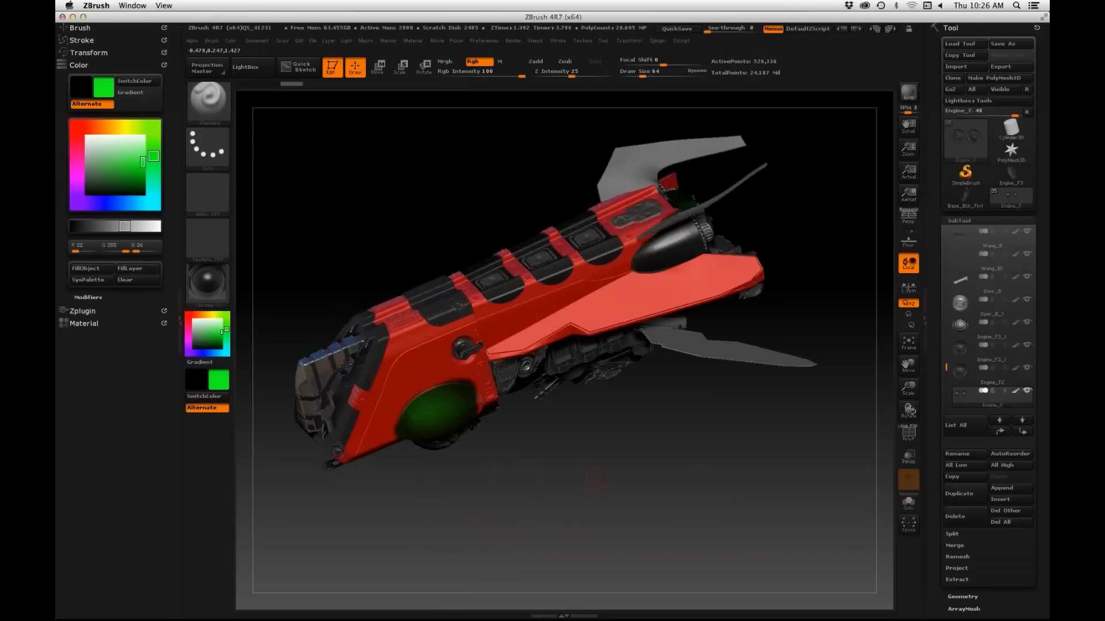
pyautogui.hotkey('ctrl', 'z')
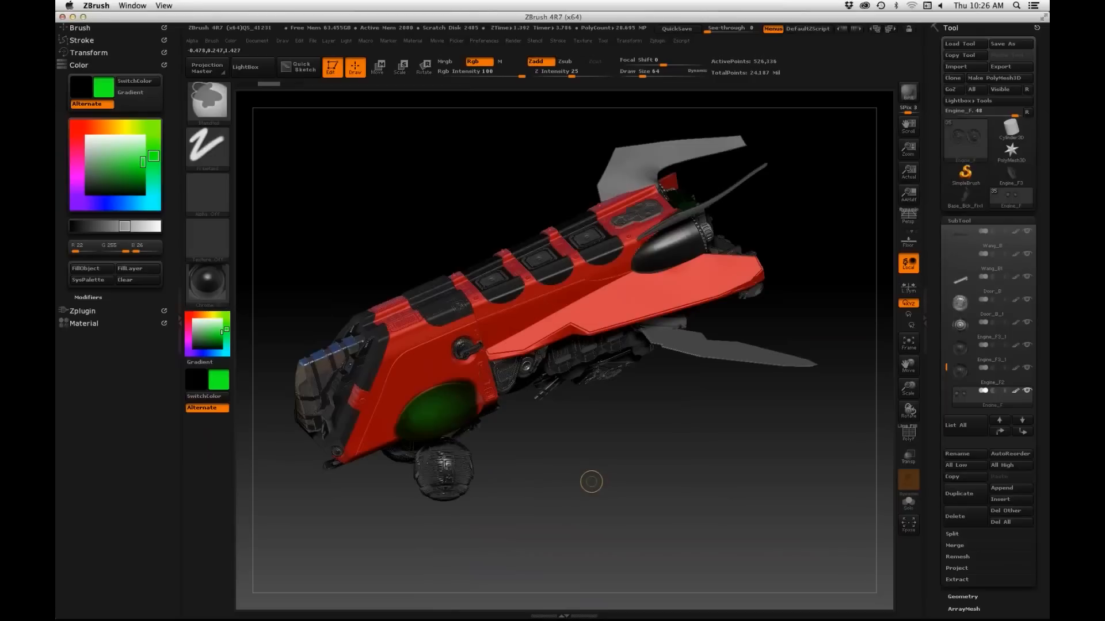
pyautogui.hotkey('ctrl', 'z')
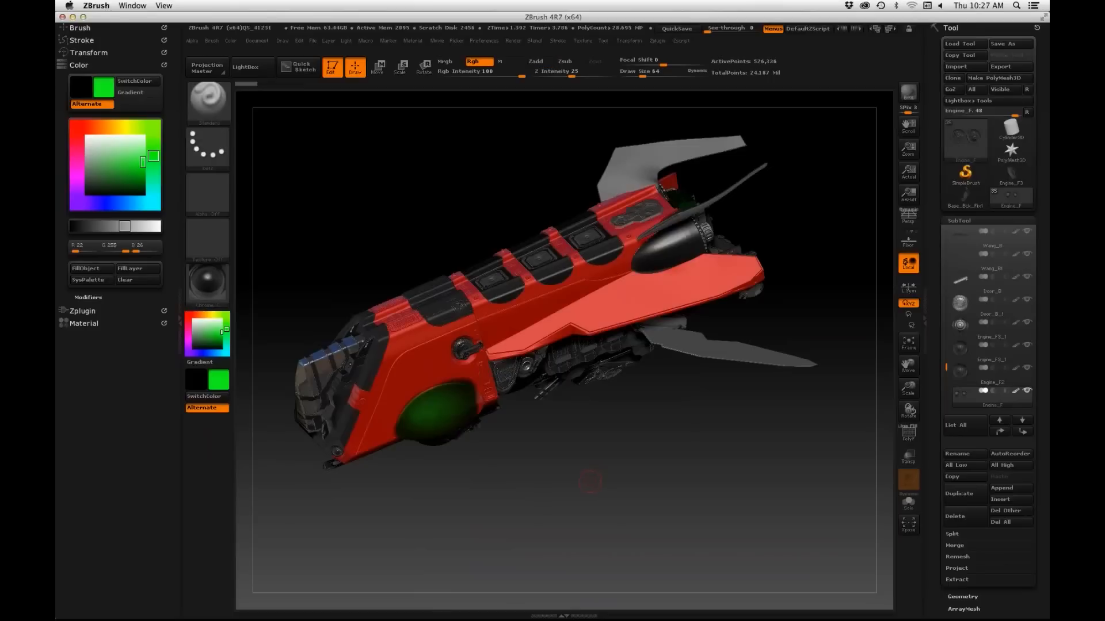
# Step: Switch KeyShot rendering off and on again, send the ship with the changed engine position to KeyShot, and switch to KeyShot
pyautogui.moveTo(577, 488); pyautogui.dragTo(549, 477)
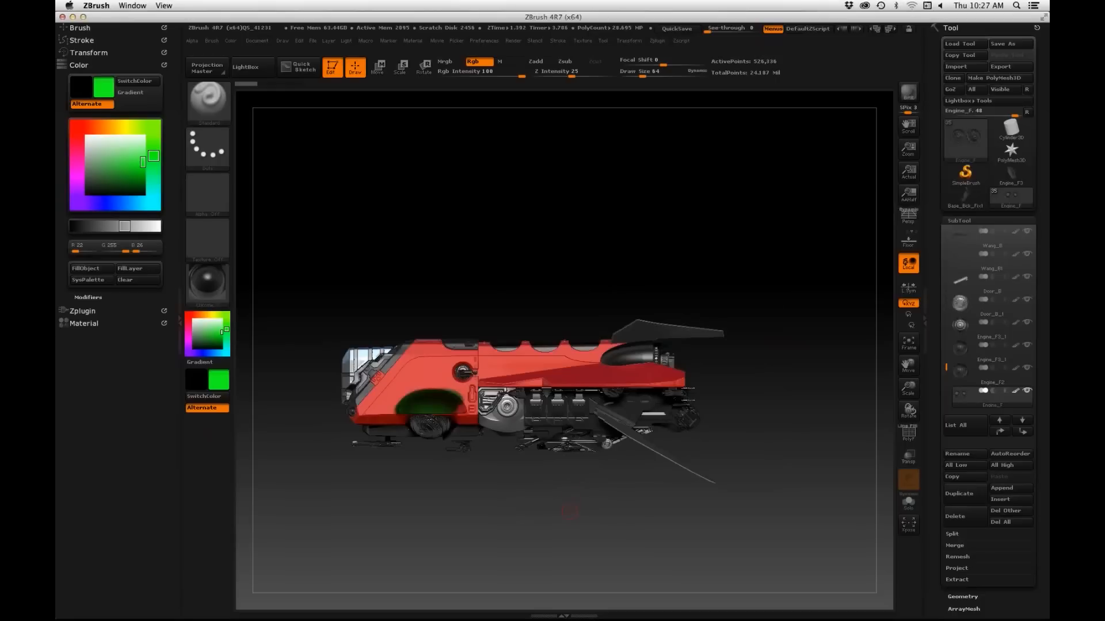
pyautogui.click(513, 40)
pyautogui.keyDown('alt'); pyautogui.moveTo(582, 524); pyautogui.dragTo(596, 446); pyautogui.keyUp('alt')
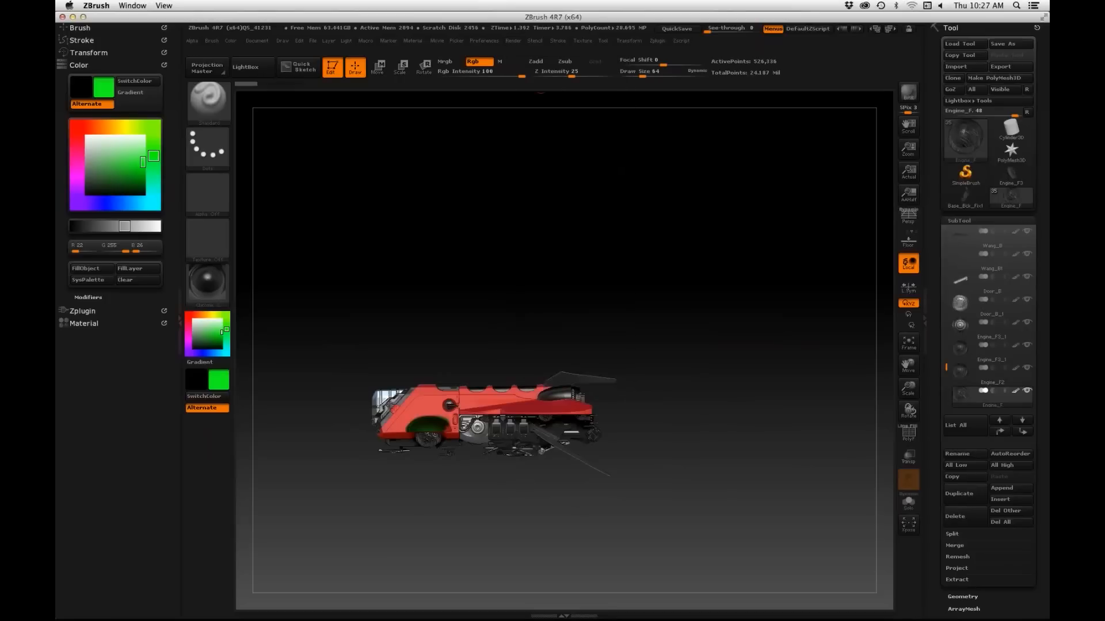
pyautogui.moveTo(513, 42)
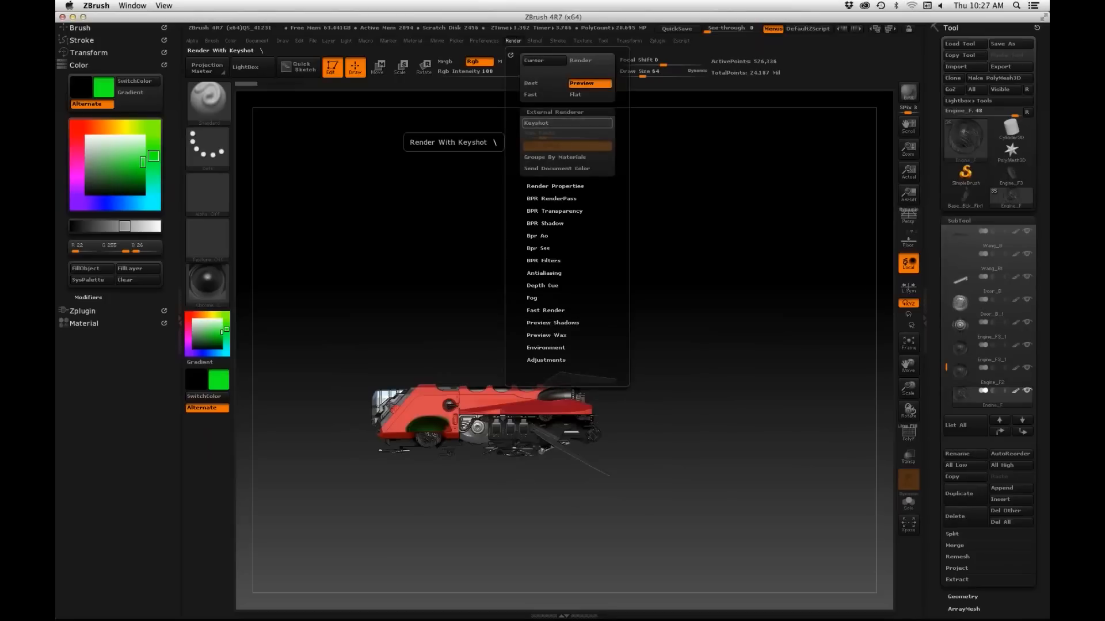
pyautogui.click(567, 122)
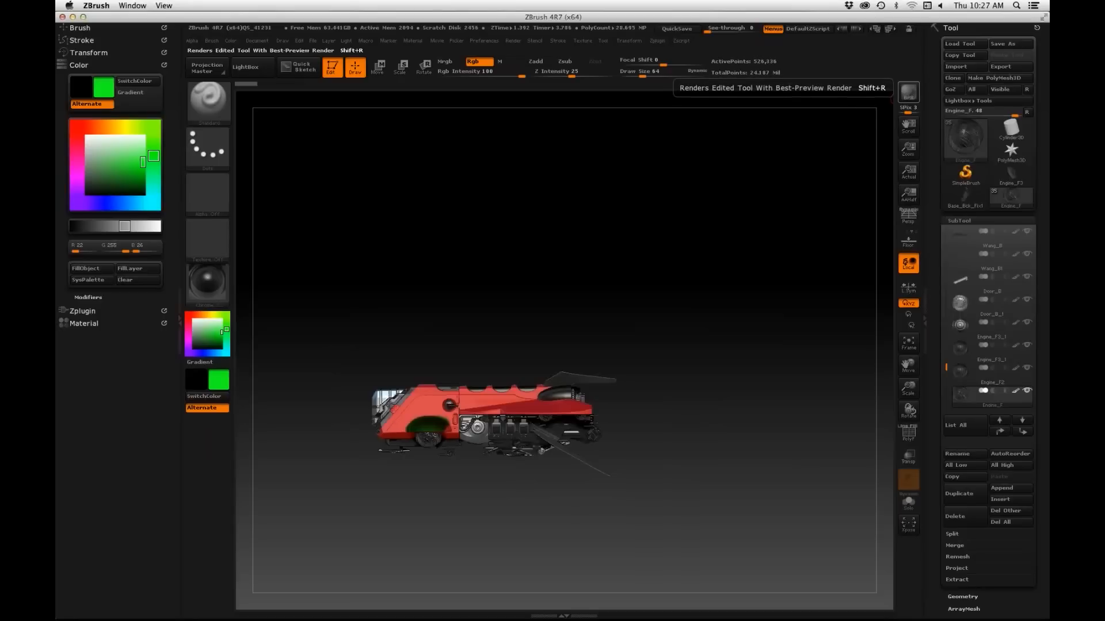
pyautogui.click(908, 92)
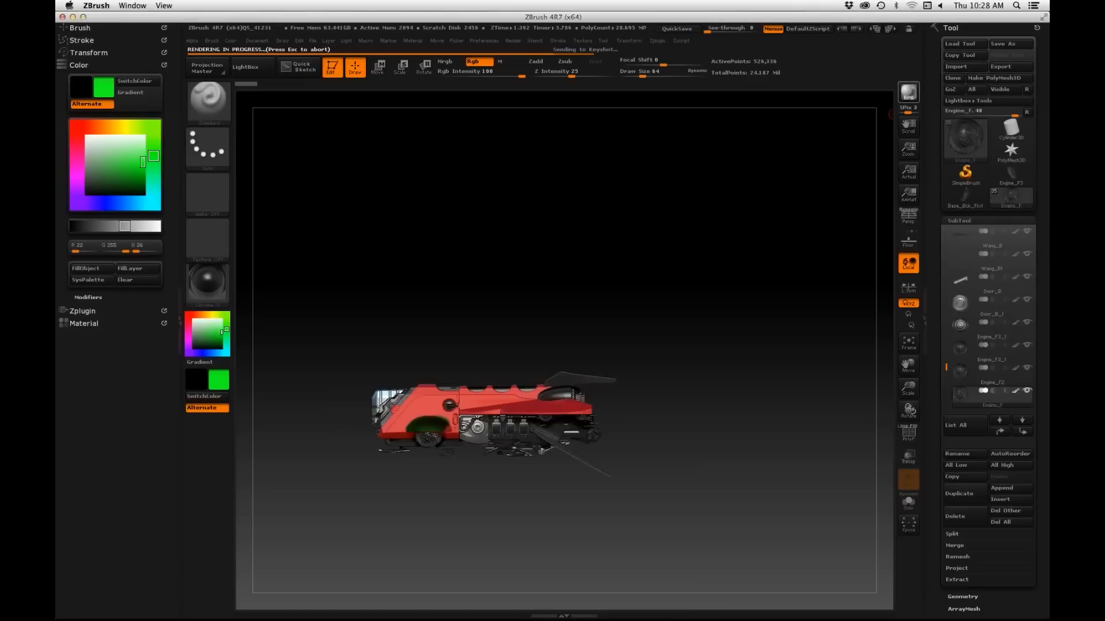
pyautogui.press('super+Tab')
pyautogui.press('super+Tab')
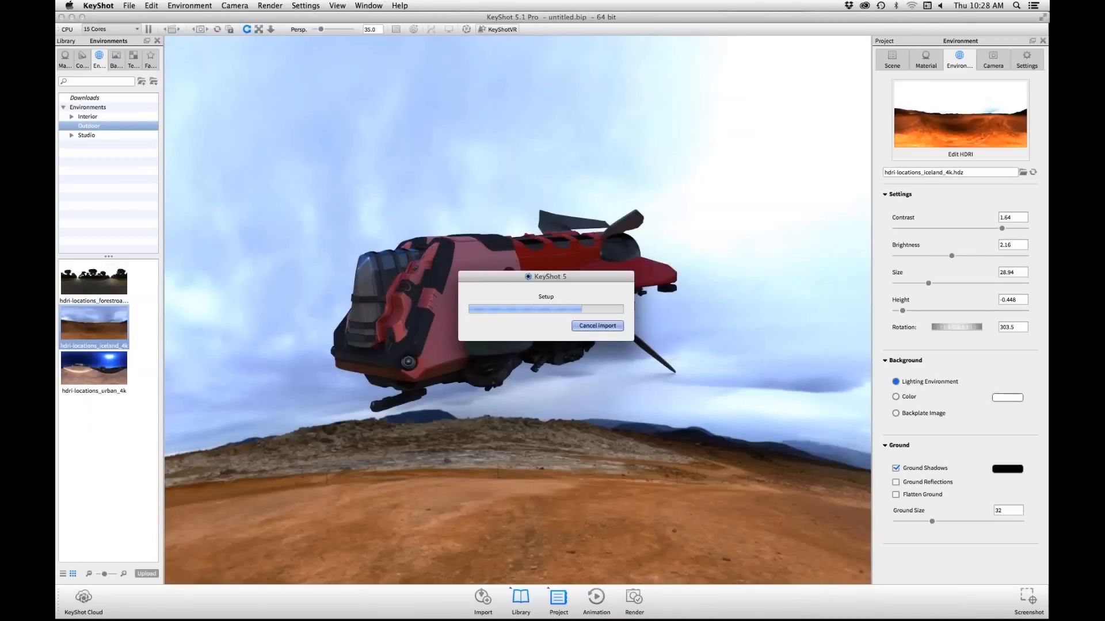
# Step: Cancel the running model import
pyautogui.press('Escape')
pyautogui.press('Escape')
pyautogui.press('Escape')
pyautogui.press('Return')
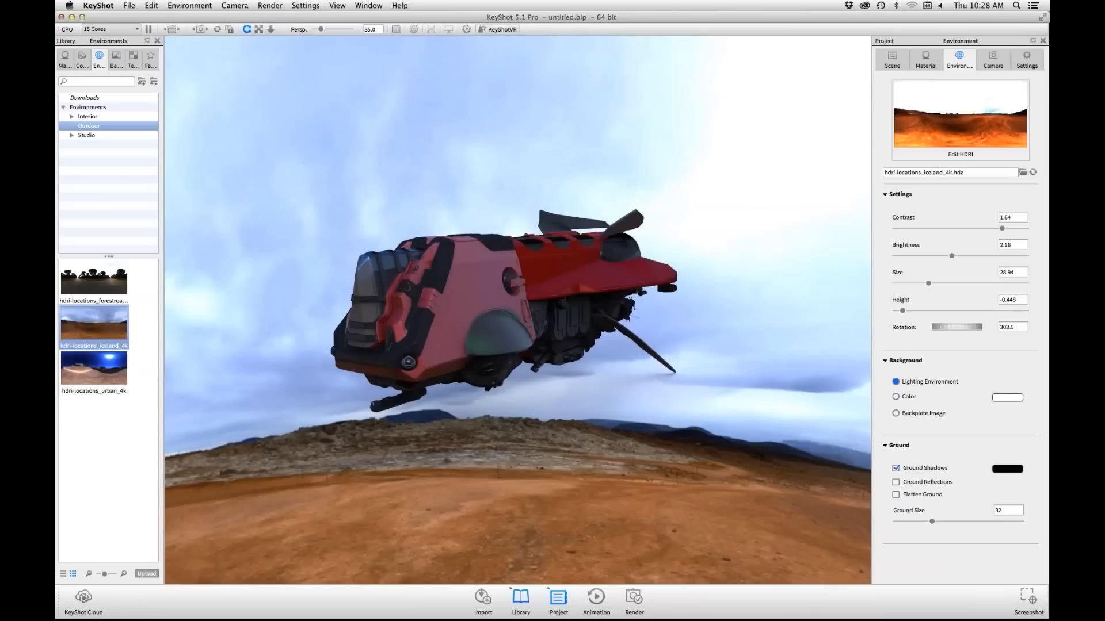
# Step: Start a new, empty KeyShot scene without saving the current one
pyautogui.click(129, 6)
pyautogui.click(128, 5)
pyautogui.scroll(-5, 518, 311)
pyautogui.click(128, 5)
pyautogui.click(140, 18)
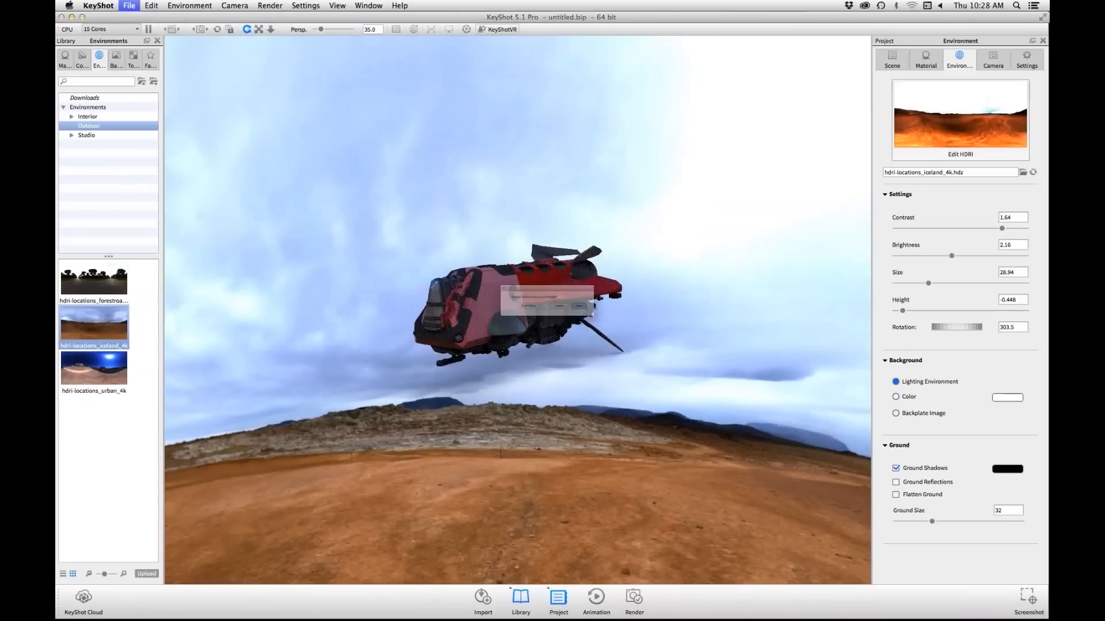
pyautogui.click(508, 312)
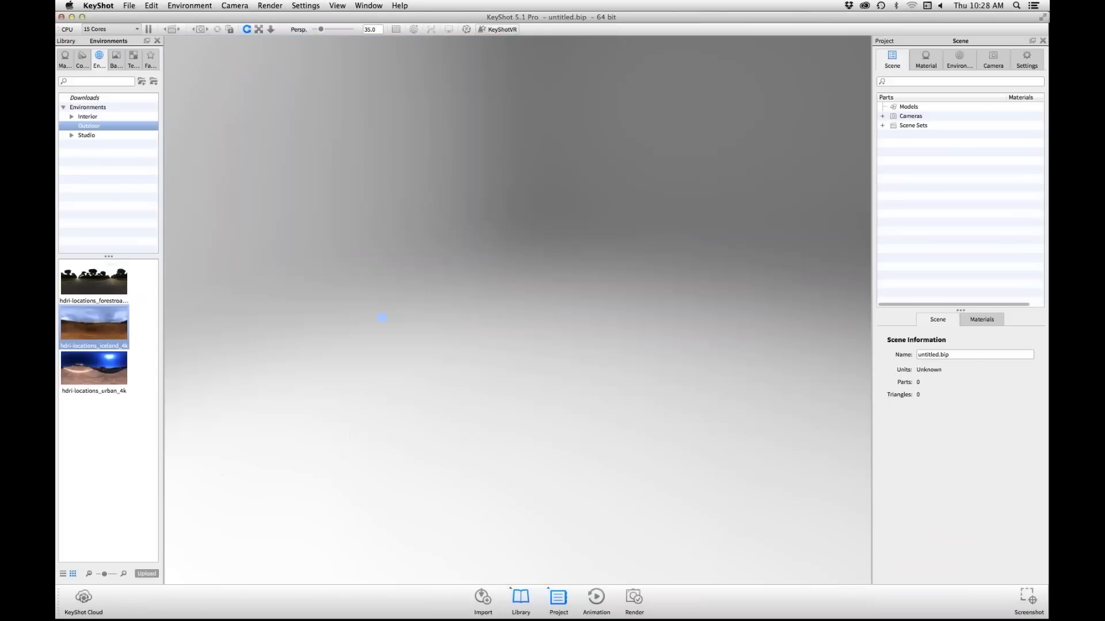
# Step: Switch to ZBrush, toggle KeyShot rendering off and on again, and render the ship into the new KeyShot scene
pyautogui.press('super+Tab')
pyautogui.press('super+Tab')
pyautogui.press('super+Tab')
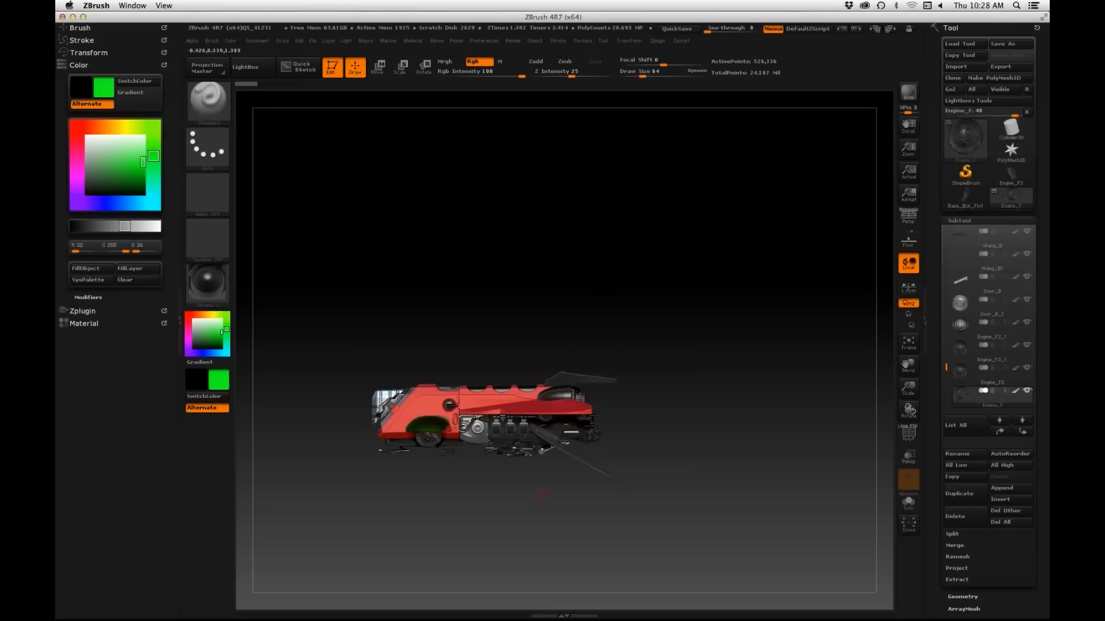
pyautogui.click(512, 41)
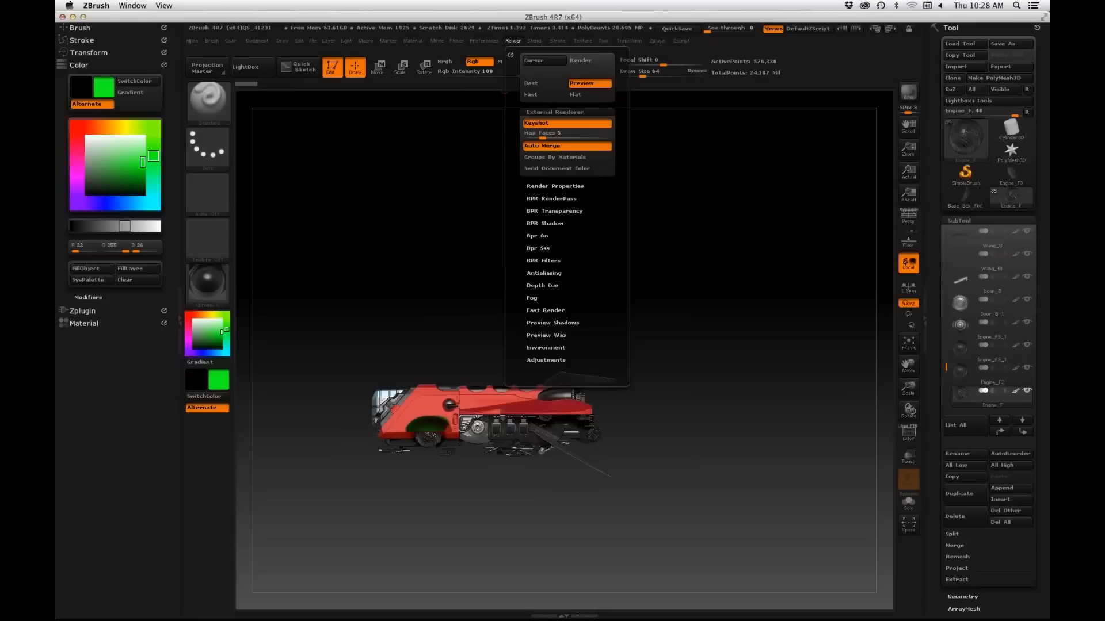
pyautogui.click(566, 123)
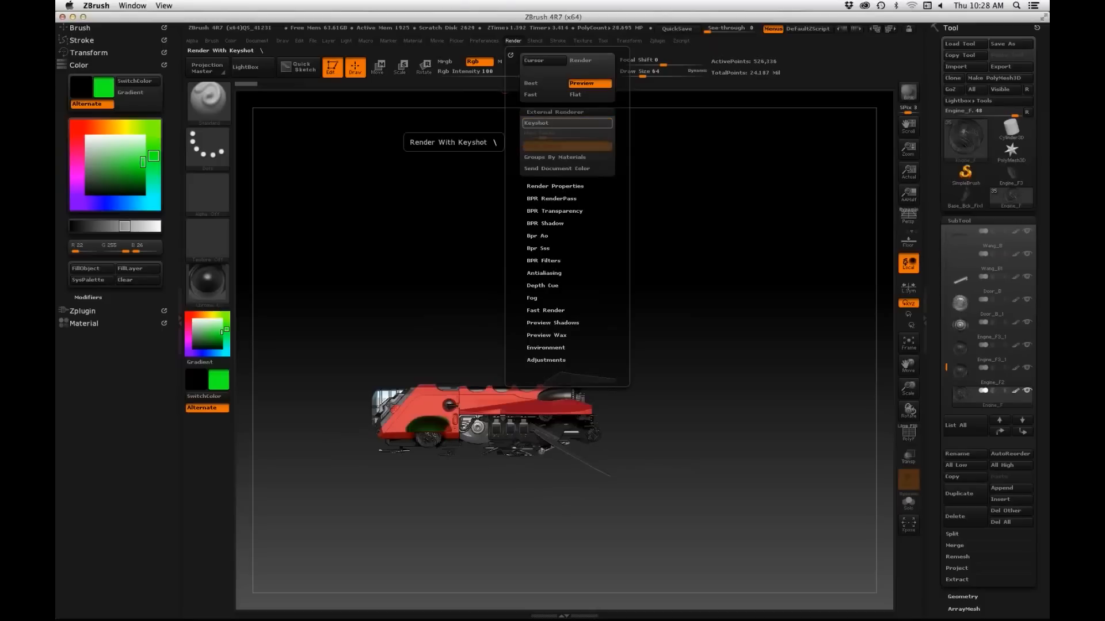
pyautogui.click(566, 123)
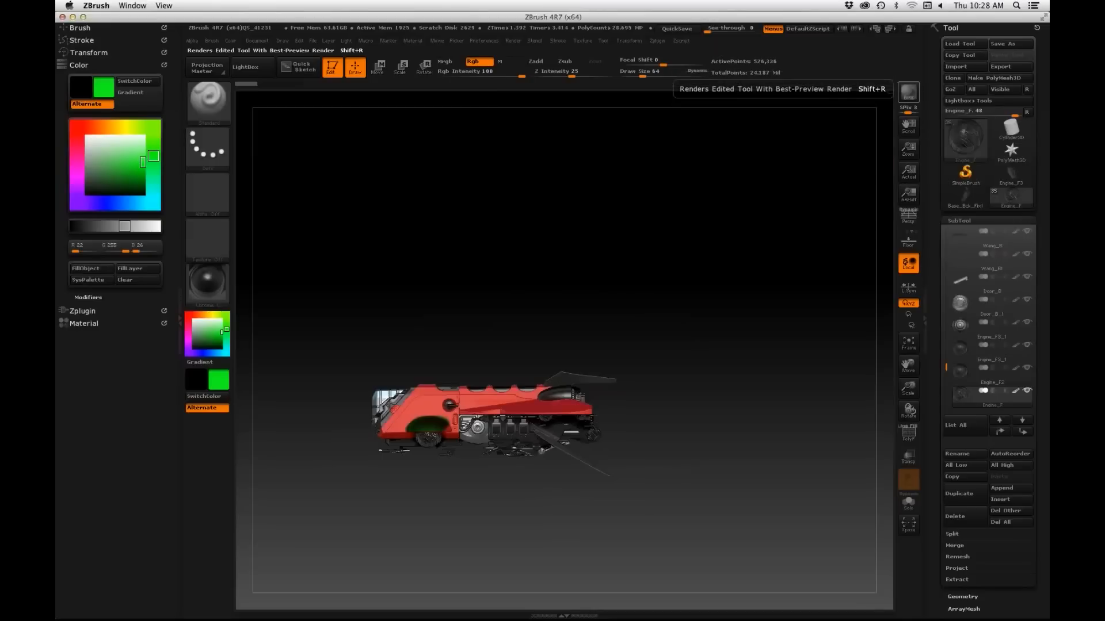
pyautogui.click(909, 92)
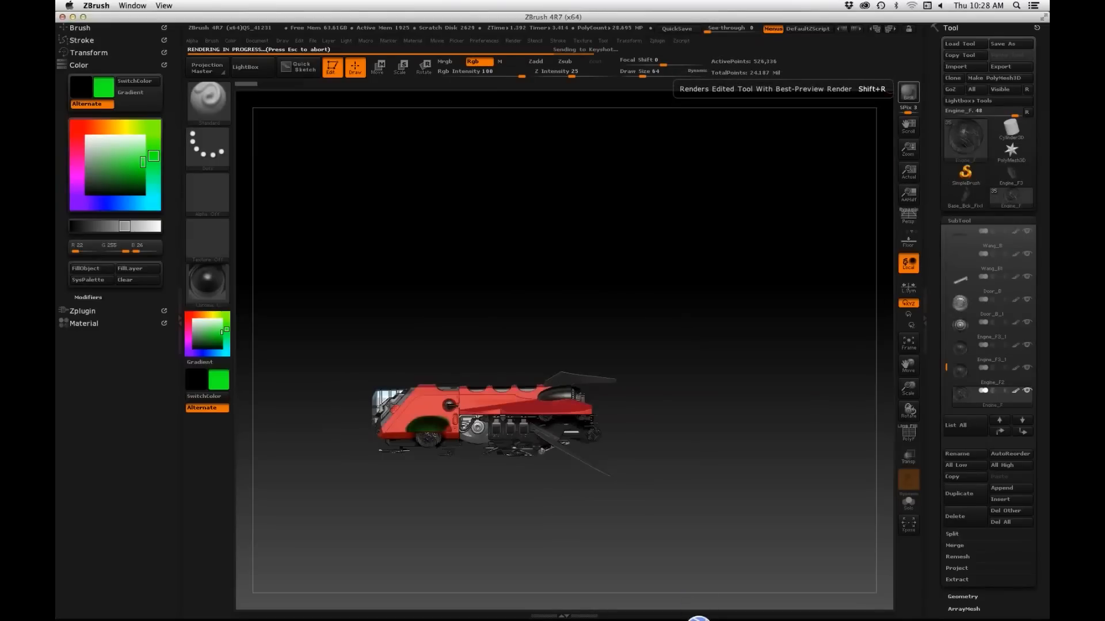
# Step: Switch to KeyShot and examine the front and side of the newly imported ship up close
pyautogui.press('super+Tab')
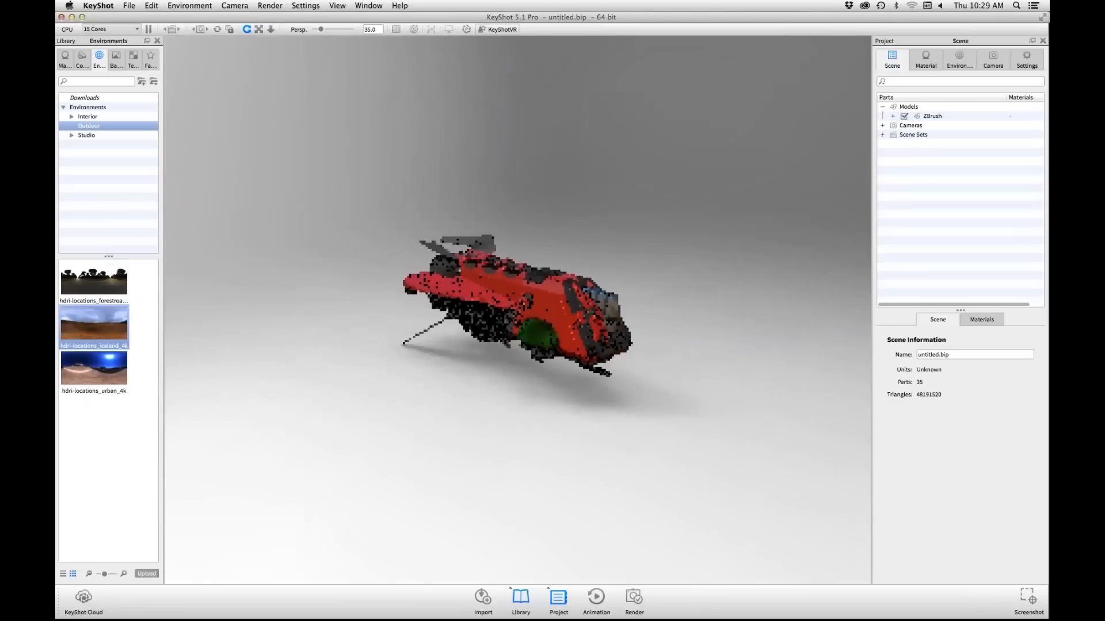
pyautogui.moveTo(518, 311); pyautogui.dragTo(552, 308)
pyautogui.scroll(4, 518, 311)
pyautogui.moveTo(633, 311); pyautogui.dragTo(425, 314)
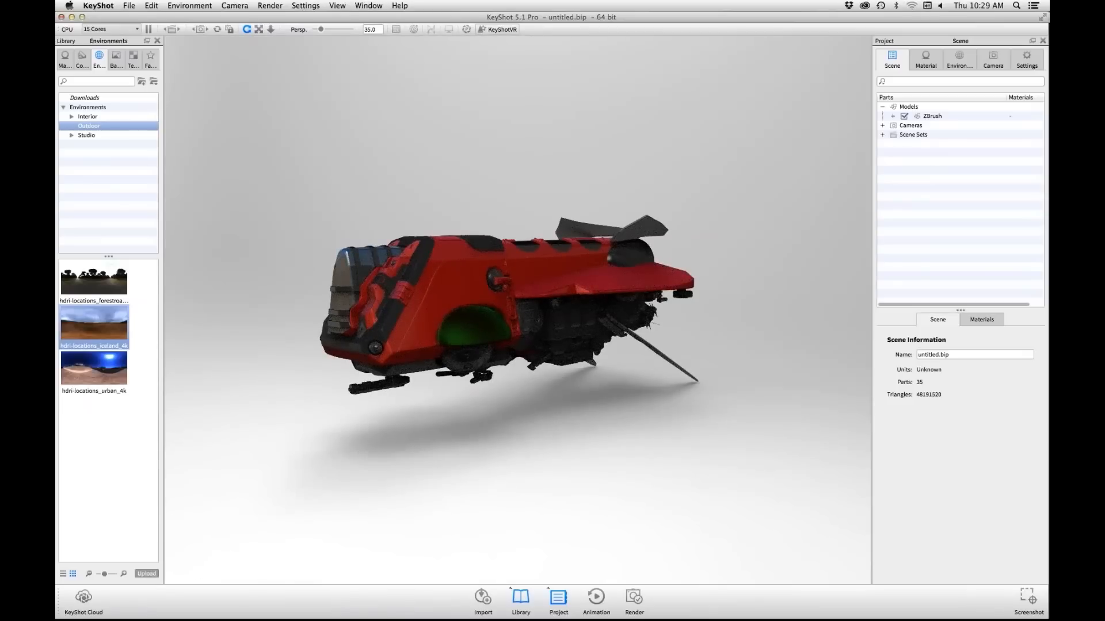
pyautogui.press('super+Tab')
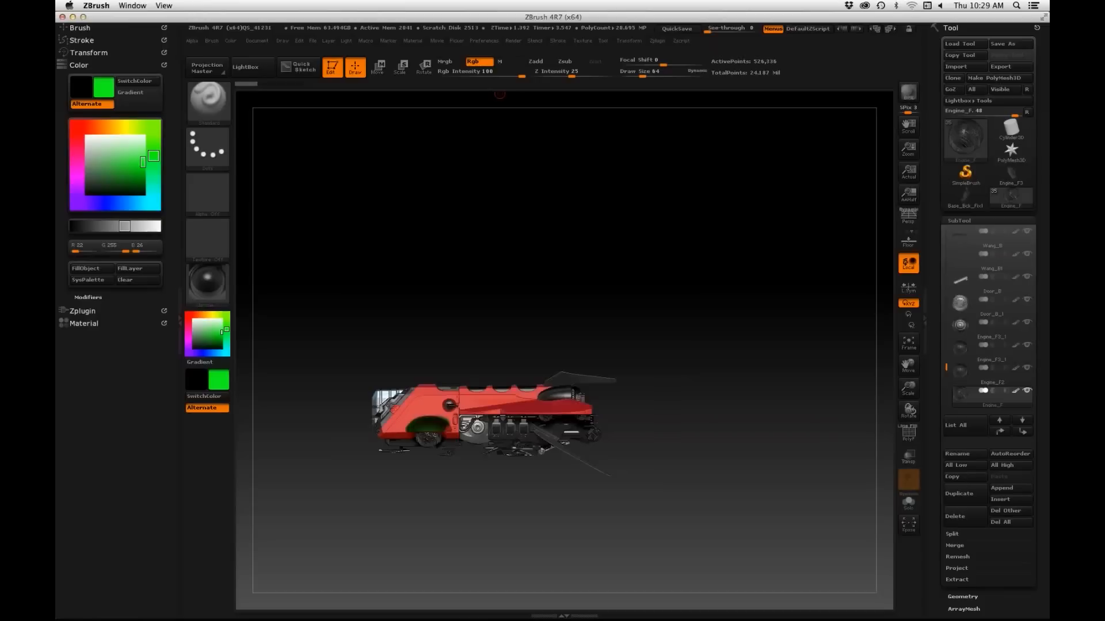
pyautogui.click(513, 40)
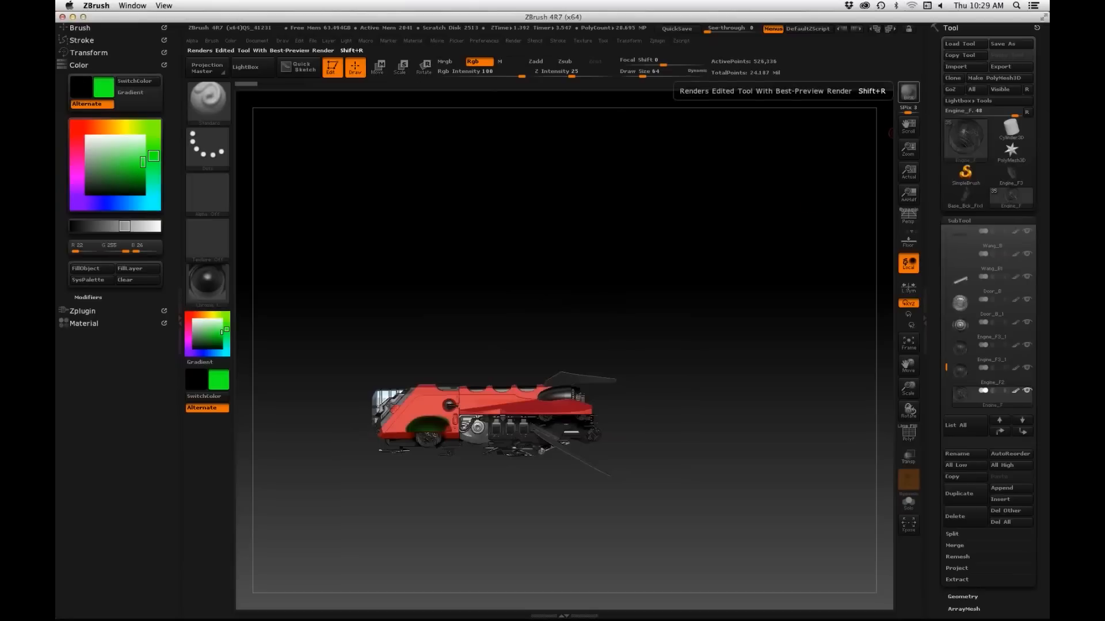
pyautogui.press('super+Tab')
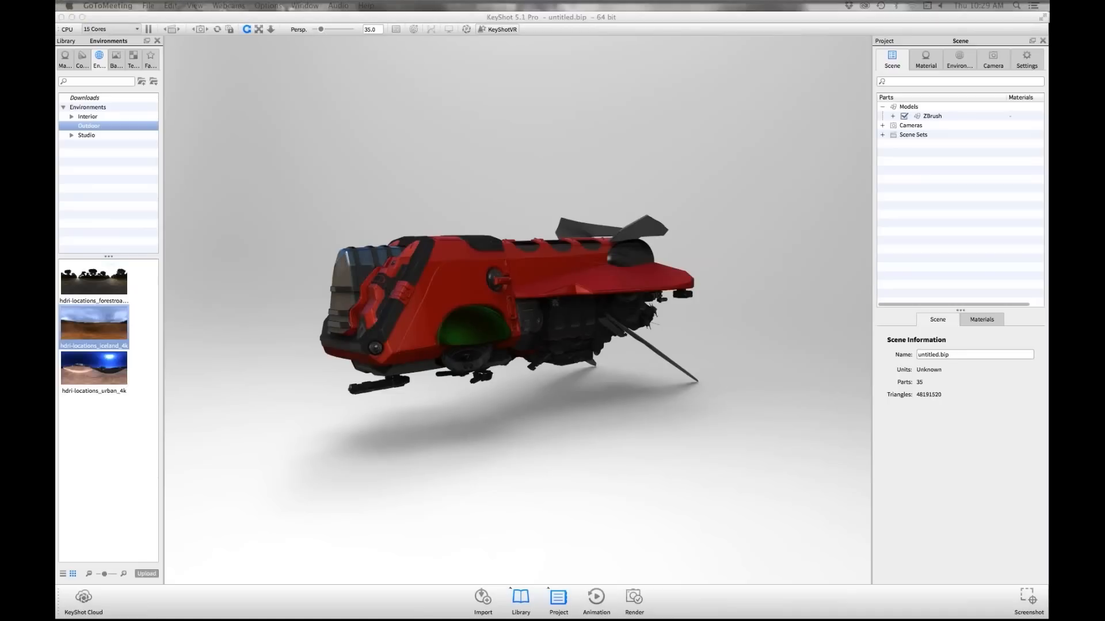
# Step: Switch to ZBrush and enable sending the document background color to the KeyShot external renderer
pyautogui.press('super+Tab')
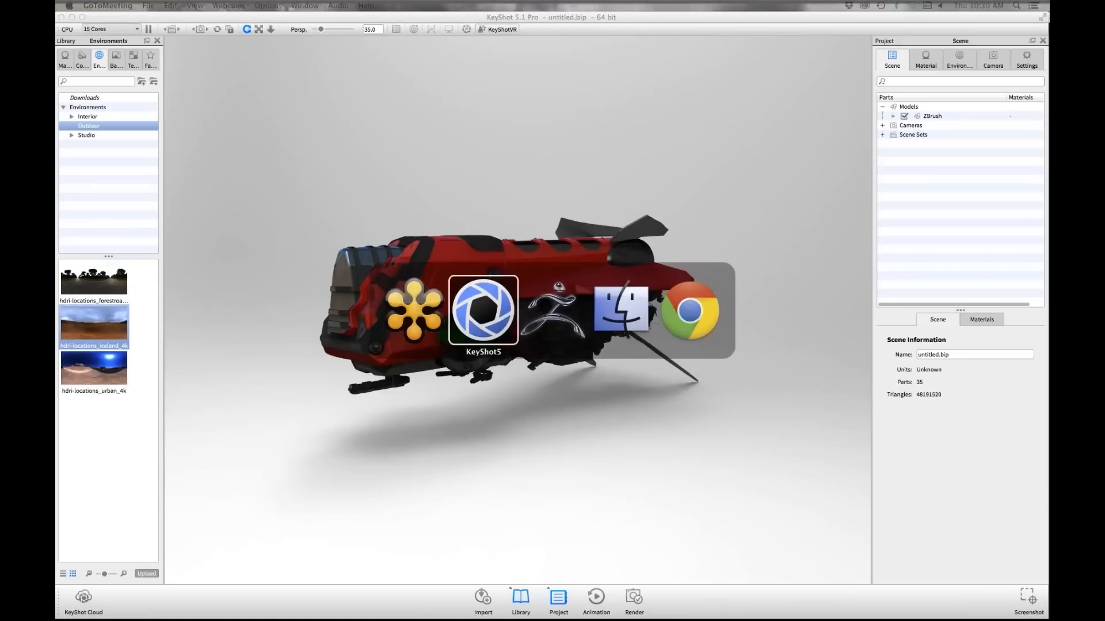
pyautogui.press('super+Tab')
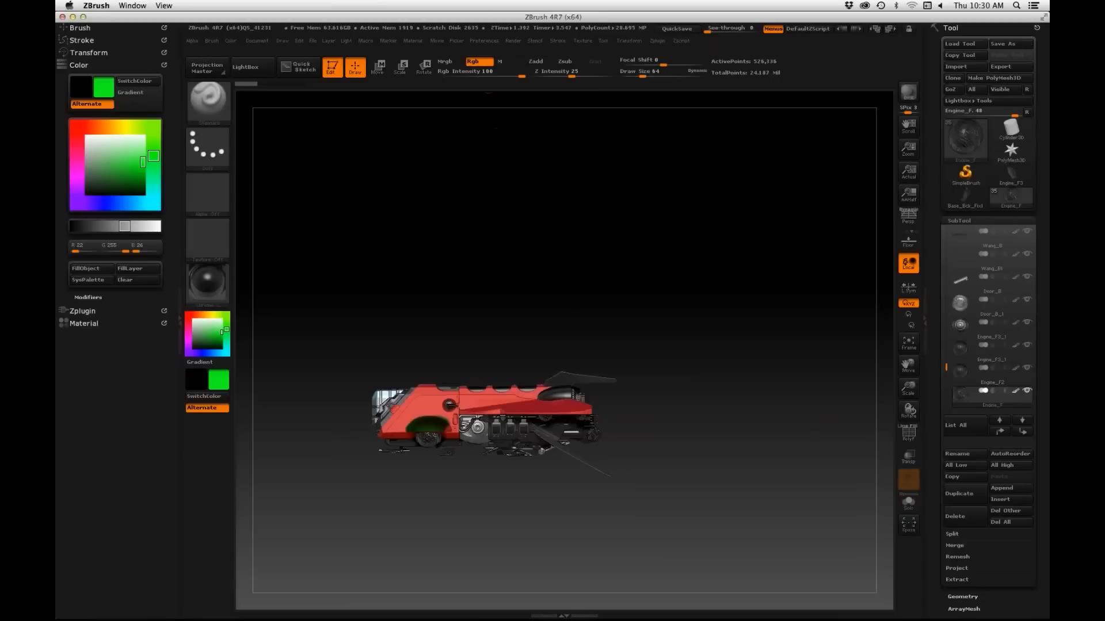
pyautogui.click(513, 41)
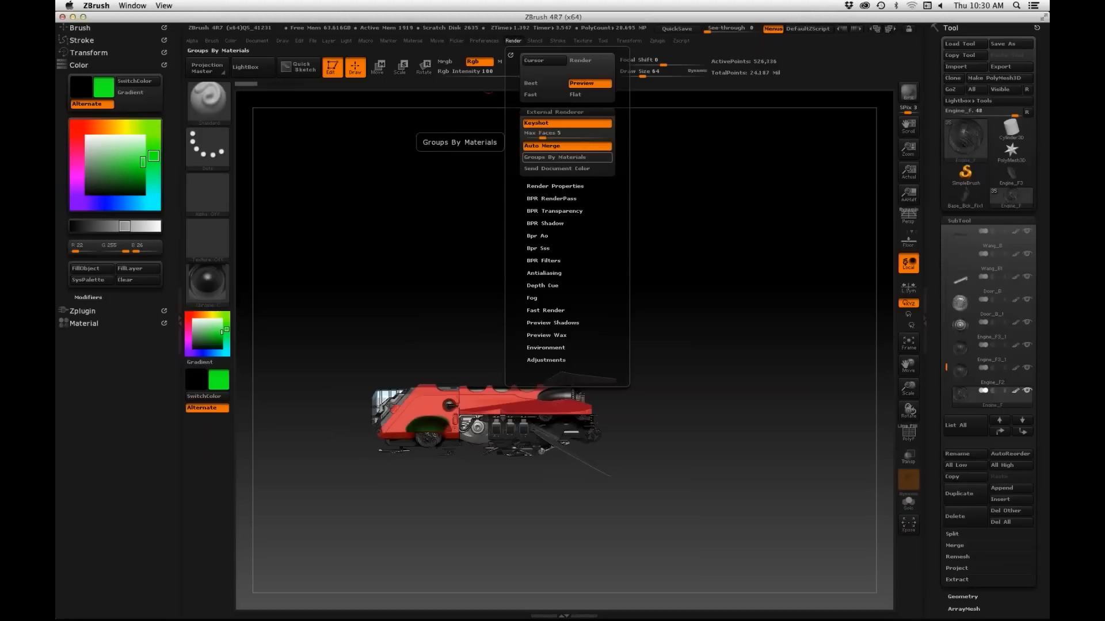
pyautogui.keyDown('alt'); pyautogui.moveTo(311, 345); pyautogui.dragTo(318, 322); pyautogui.keyUp('alt')
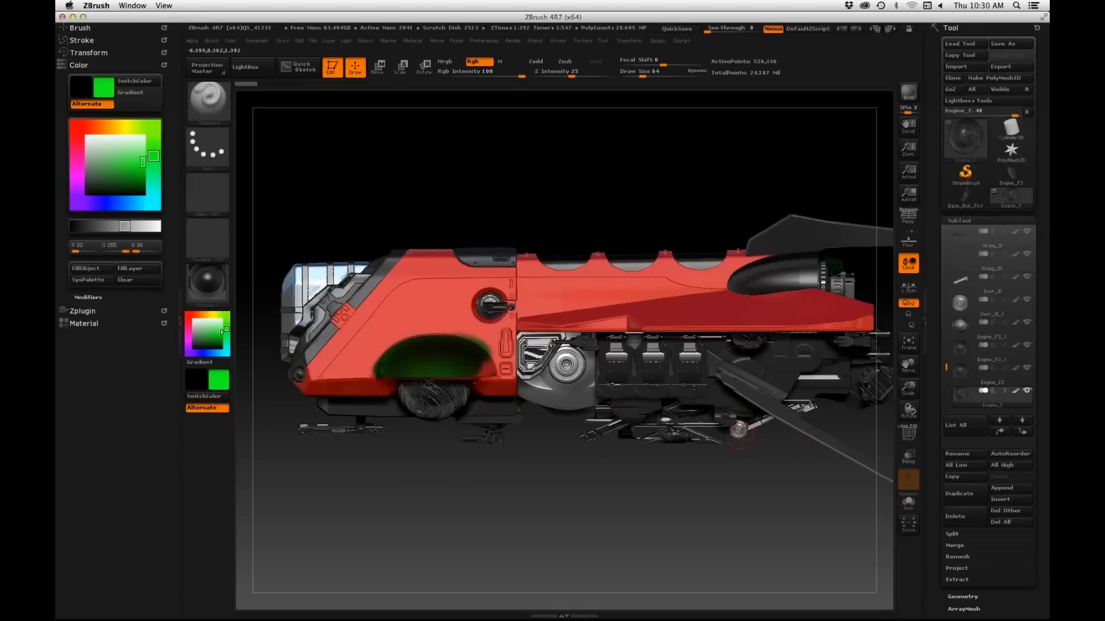
pyautogui.click(512, 41)
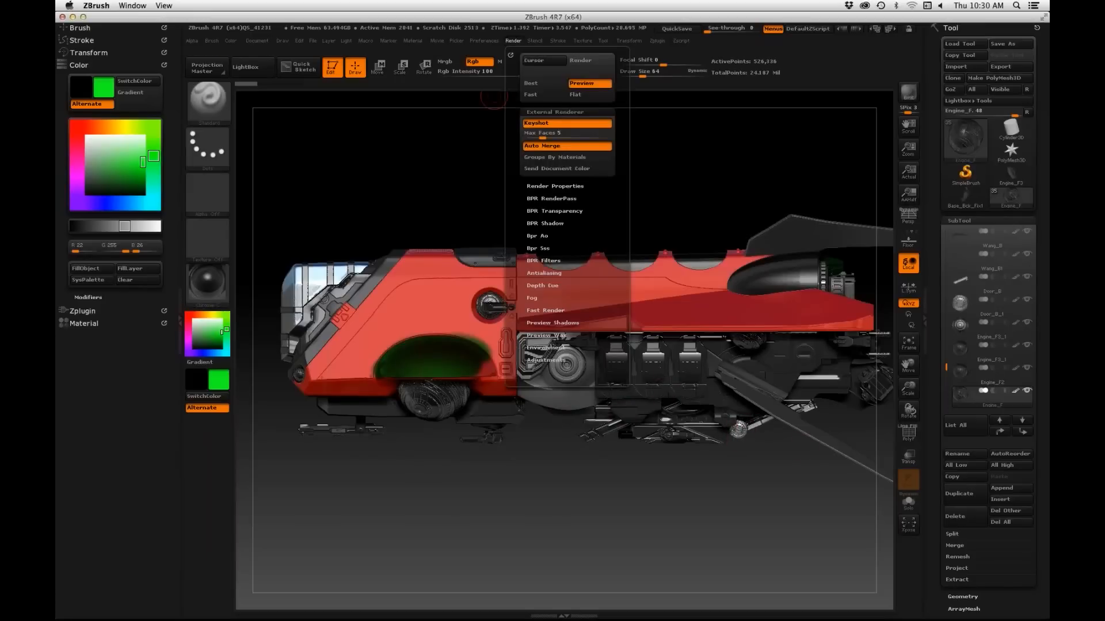
pyautogui.click(513, 40)
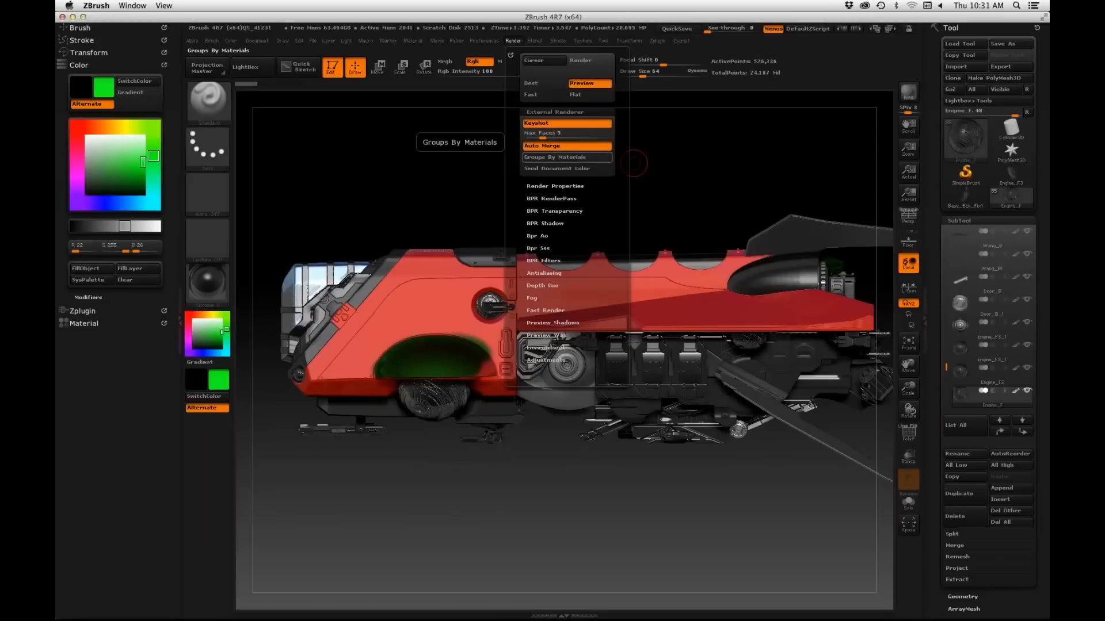
pyautogui.click(514, 40)
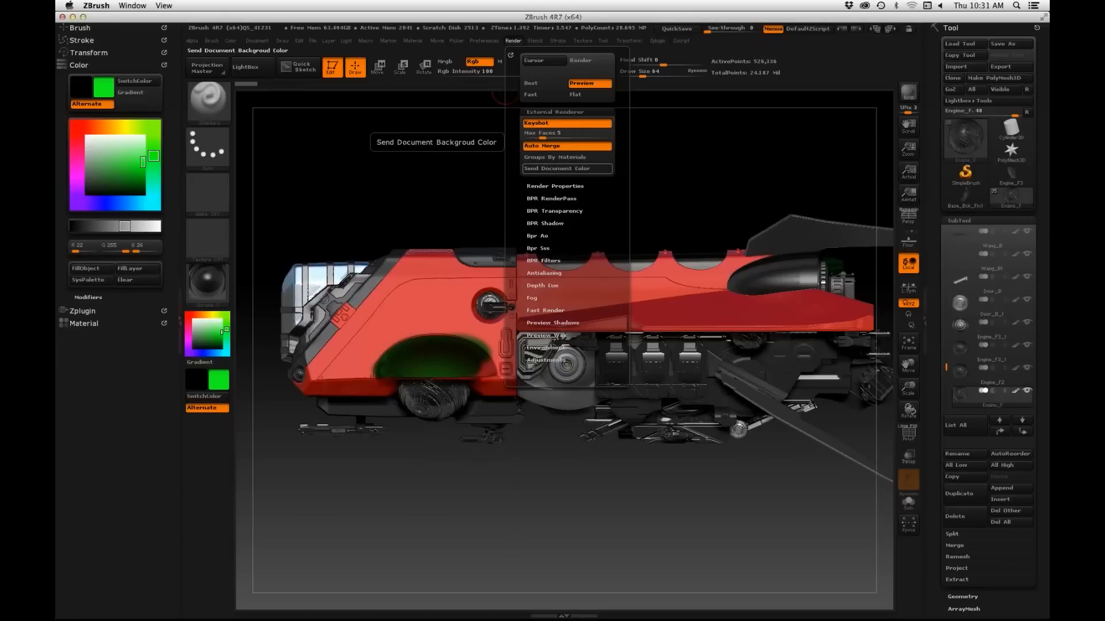
pyautogui.click(566, 168)
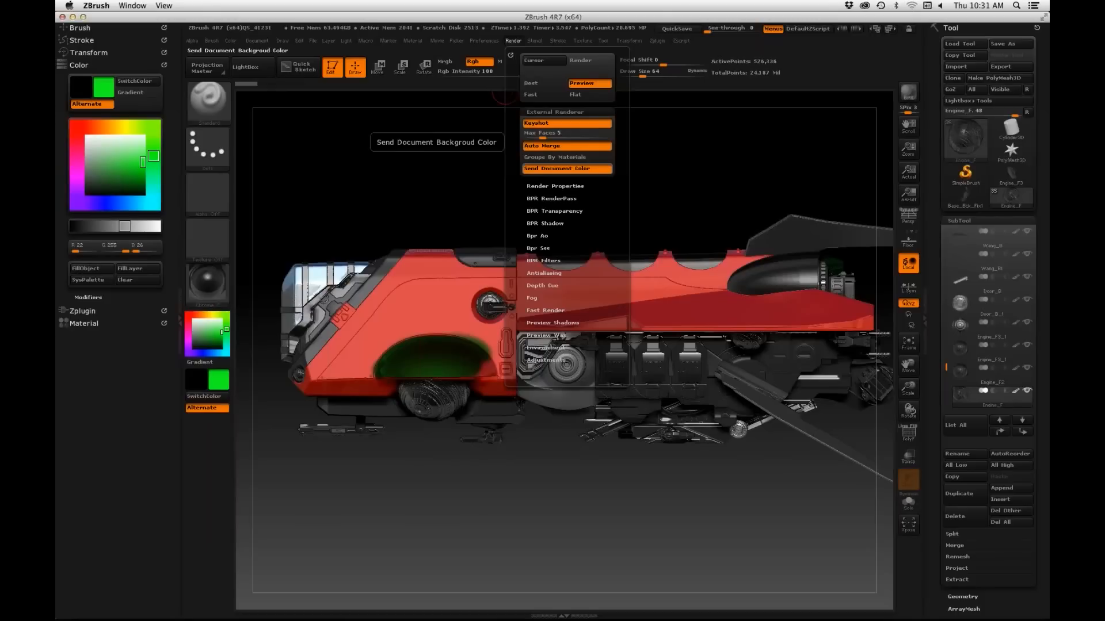
pyautogui.click(513, 41)
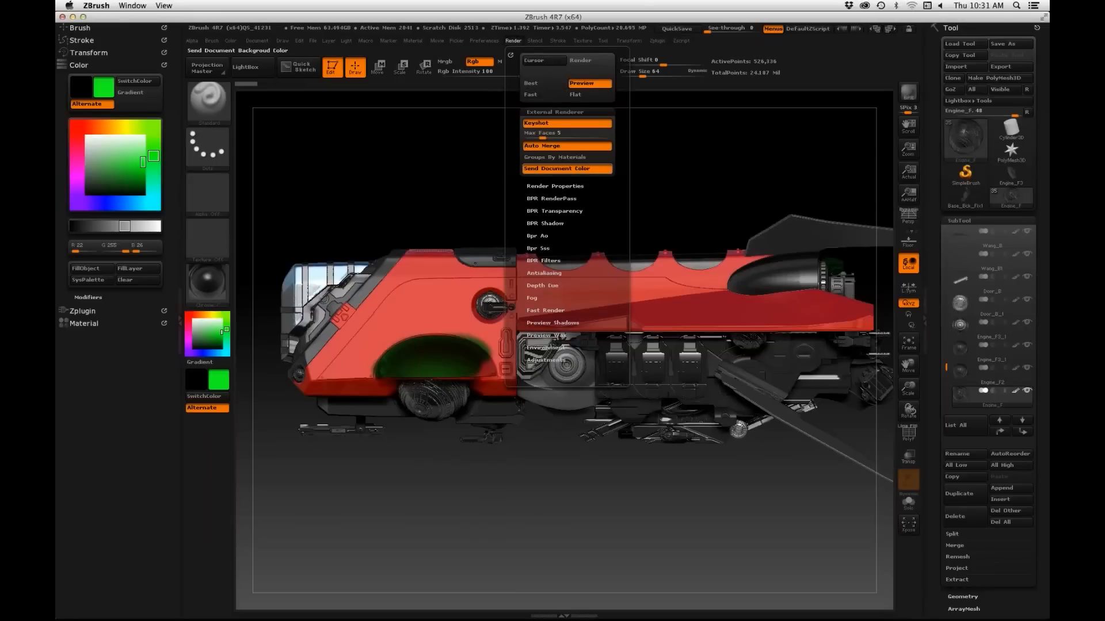
# Step: Render the ship through the KeyShot bridge, switch to KeyShot and check the updated scene from the side
pyautogui.click(909, 93)
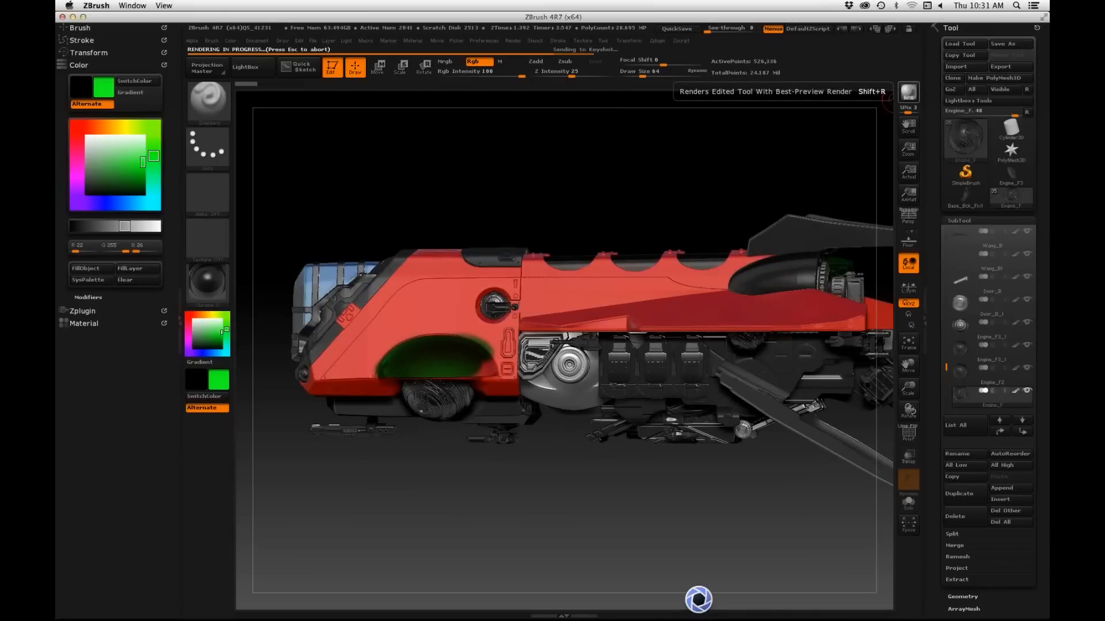
pyautogui.press('super+Tab')
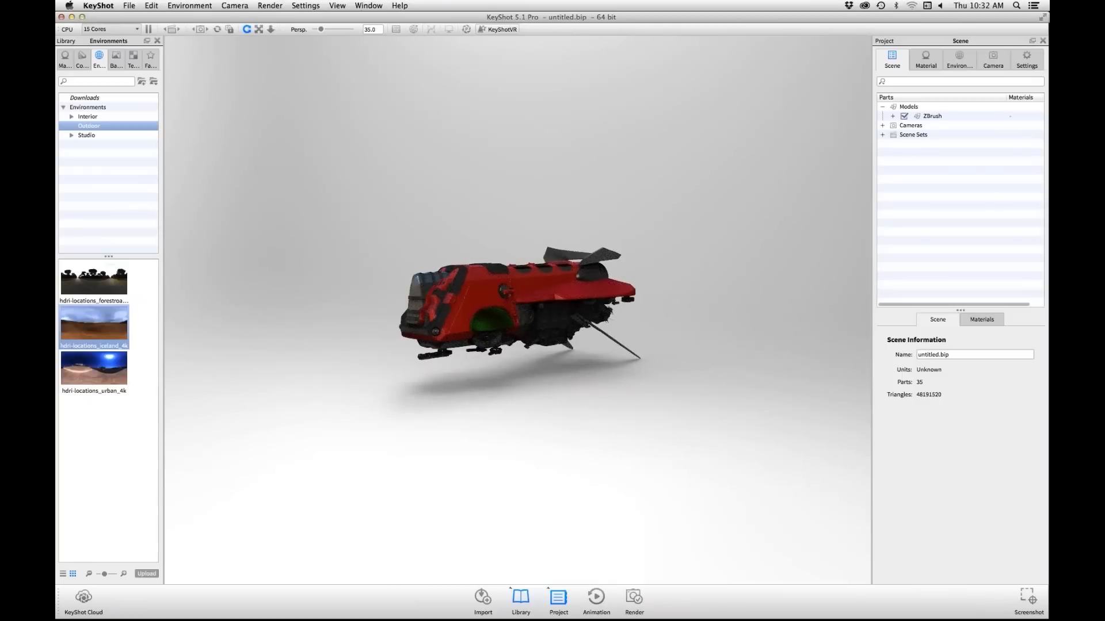
pyautogui.moveTo(535, 322); pyautogui.dragTo(454, 314)
pyautogui.scroll(5, 518, 310)
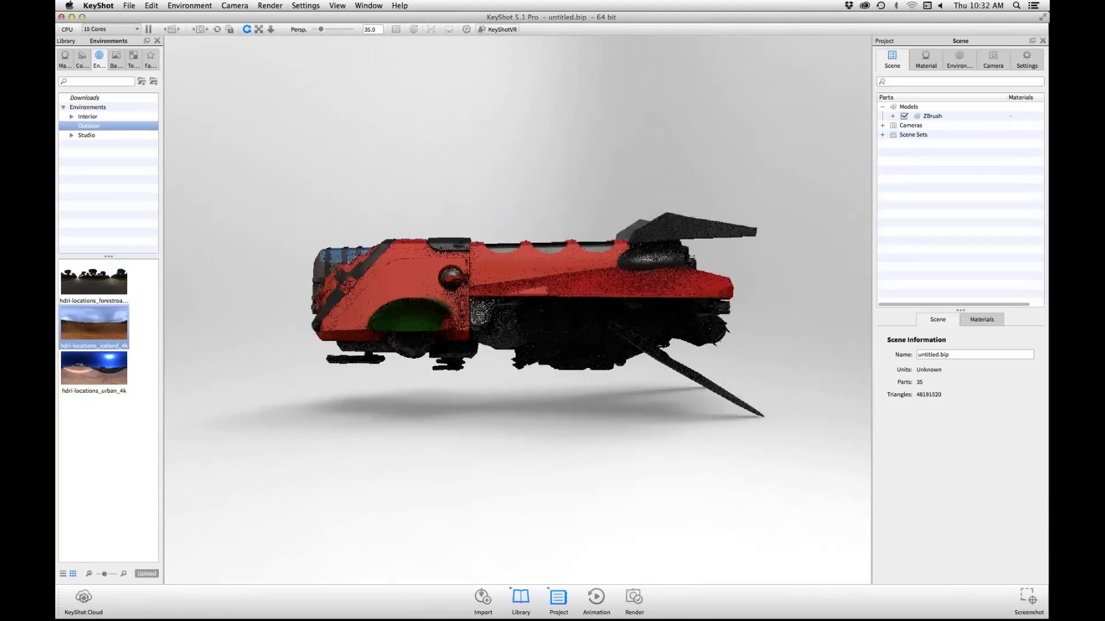
pyautogui.moveTo(494, 311); pyautogui.dragTo(552, 334)
# Step: Start a new, empty KeyShot scene, discarding the current one
pyautogui.click(129, 6)
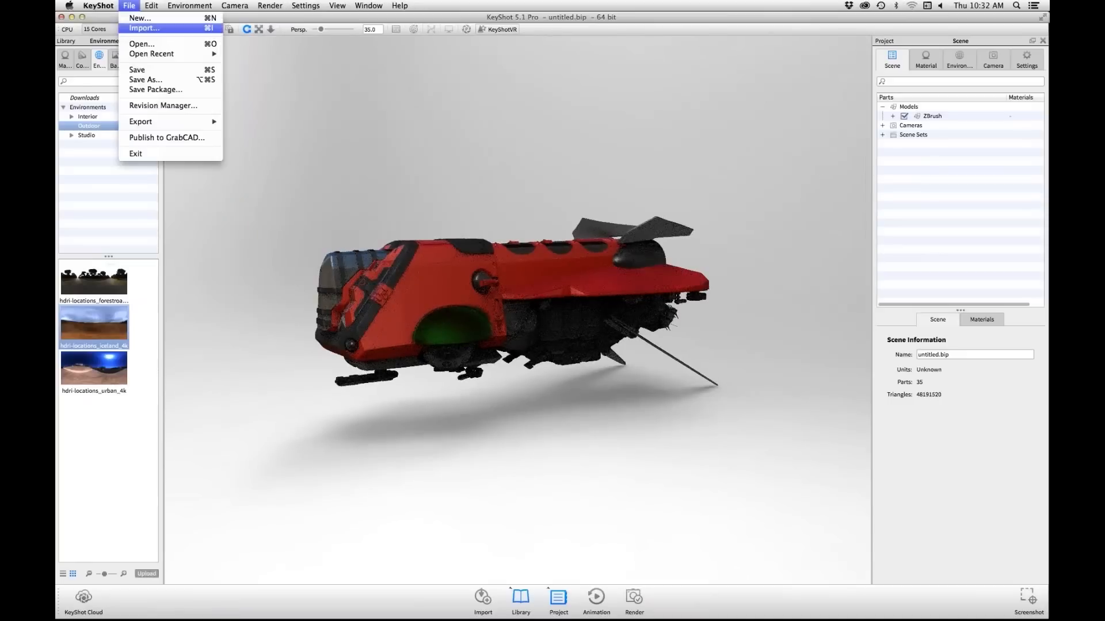
pyautogui.click(144, 28)
pyautogui.click(498, 350)
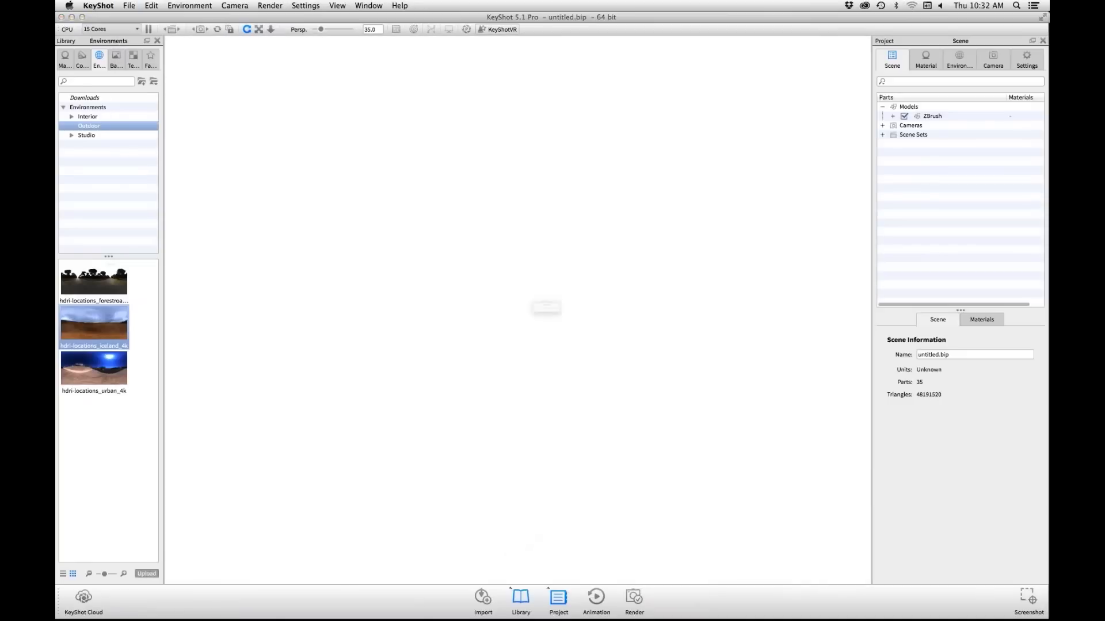
# Step: Switch to ZBrush and render the ship into the new KeyShot scene with Send Document Color enabled
pyautogui.press('super+Tab')
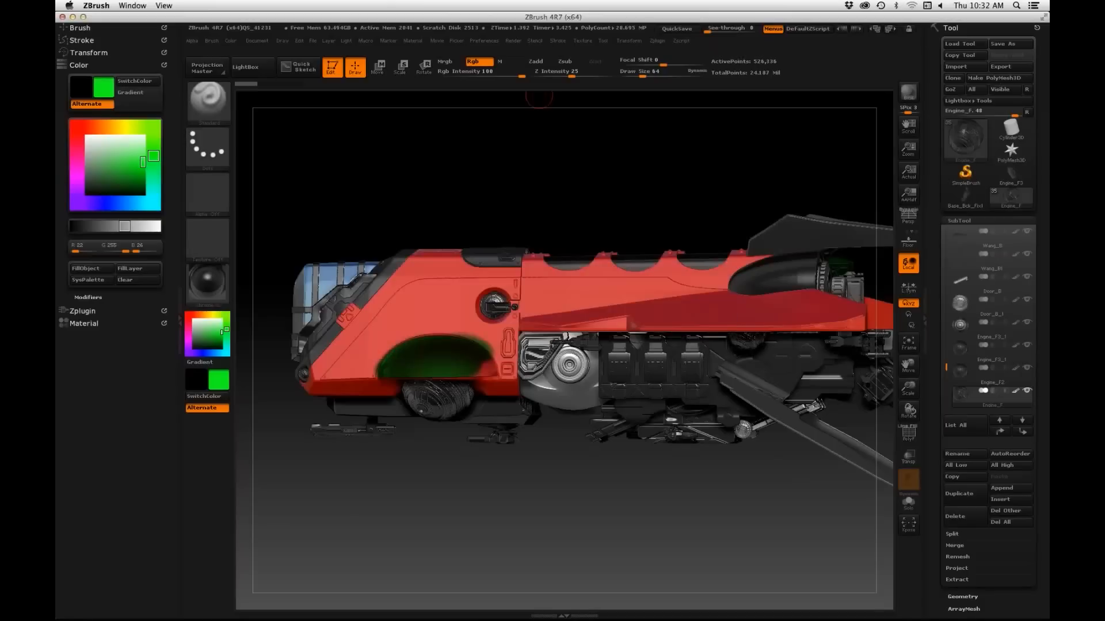
pyautogui.click(513, 40)
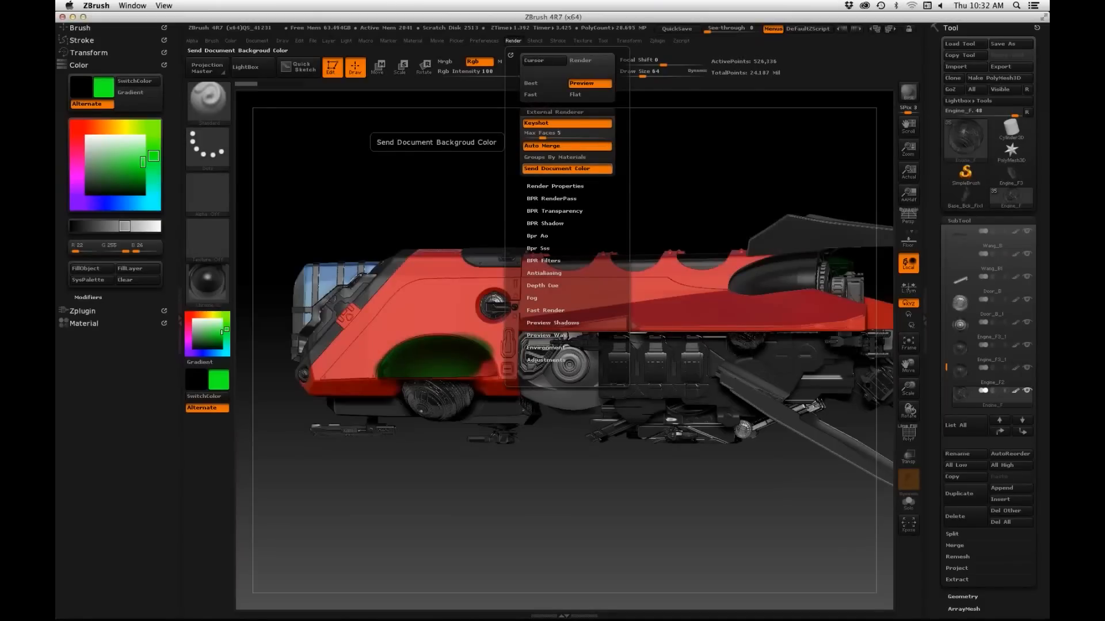
pyautogui.click(908, 92)
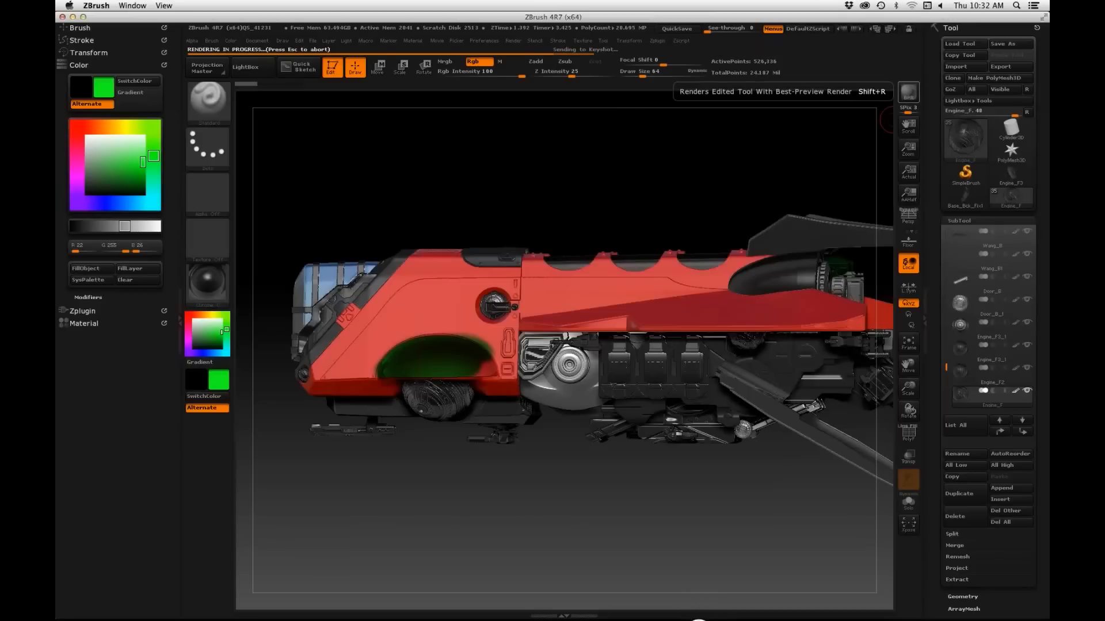
# Step: Switch to KeyShot and examine both sides of the re-imported ship, ending on a near-side view with the nose facing left
pyautogui.press('super+Tab')
pyautogui.press('super+Tab')
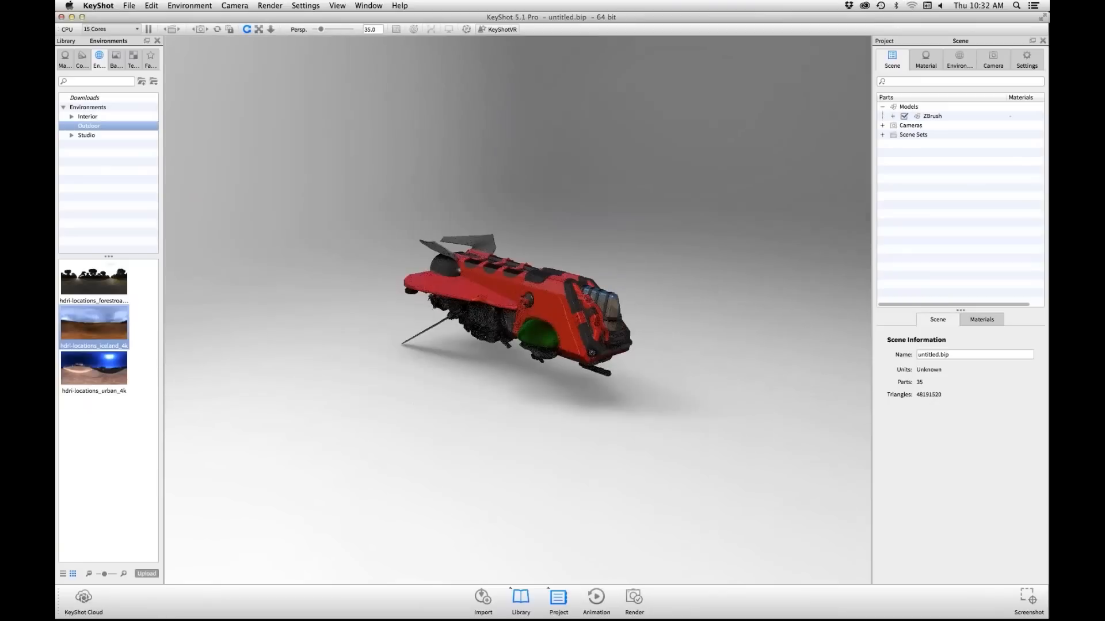
pyautogui.scroll(1, 517, 310)
pyautogui.scroll(5, 517, 310)
pyautogui.moveTo(507, 345); pyautogui.dragTo(535, 277)
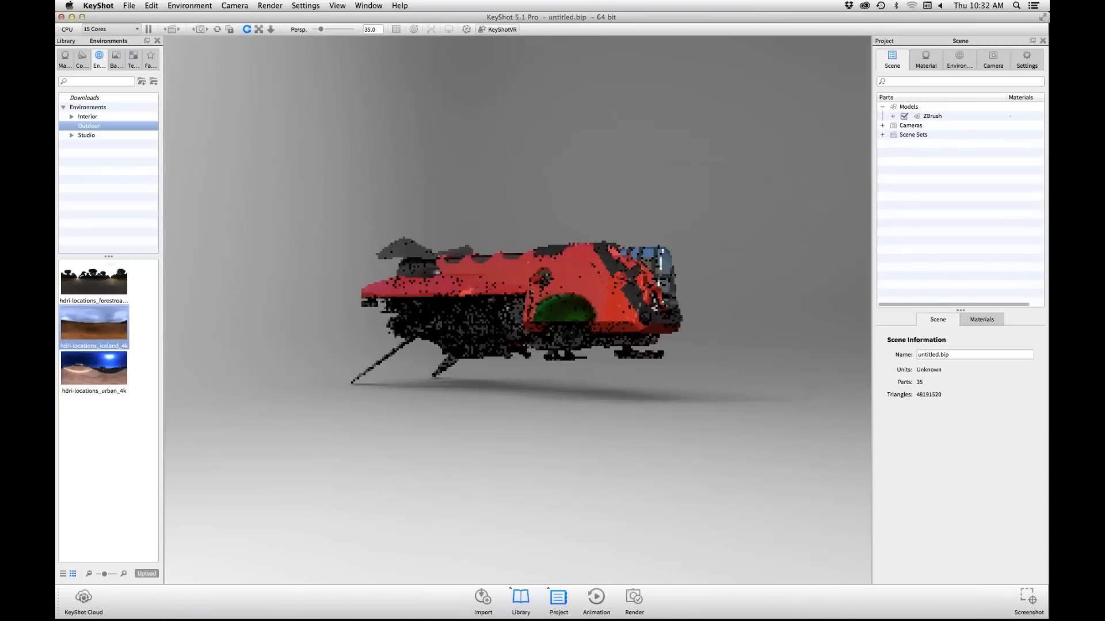
pyautogui.moveTo(621, 322); pyautogui.dragTo(368, 322)
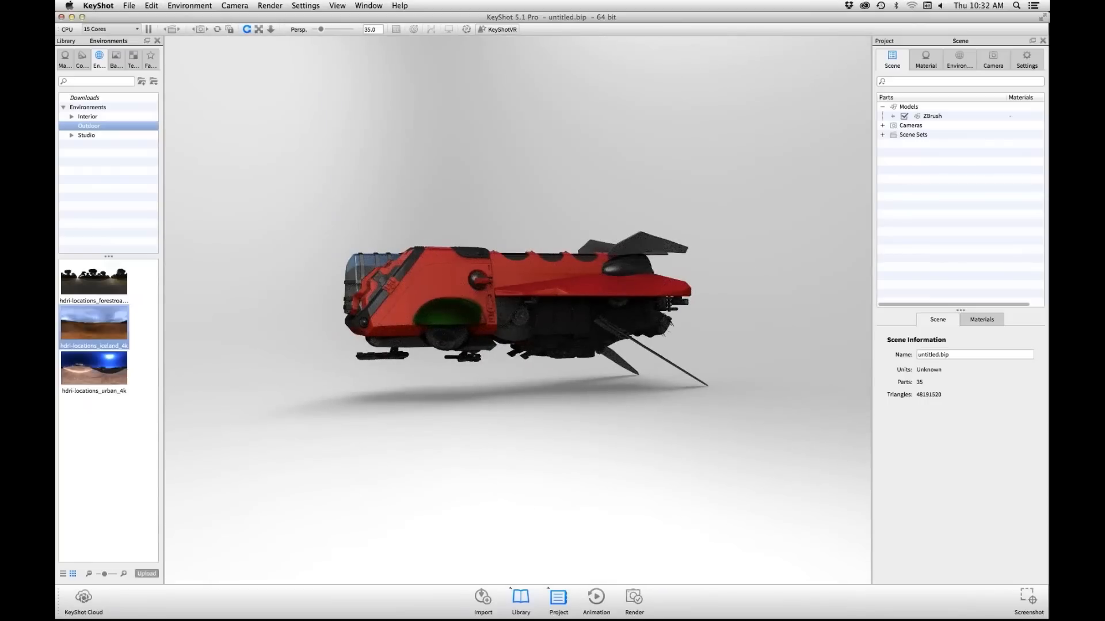
pyautogui.press('super+Tab')
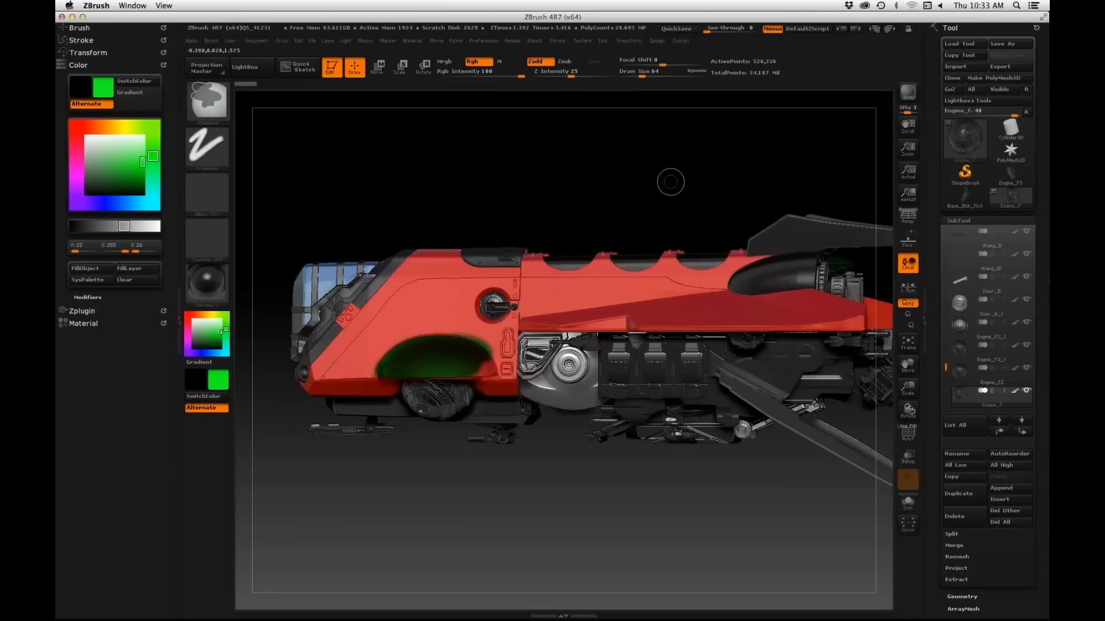
pyautogui.press('super+Tab')
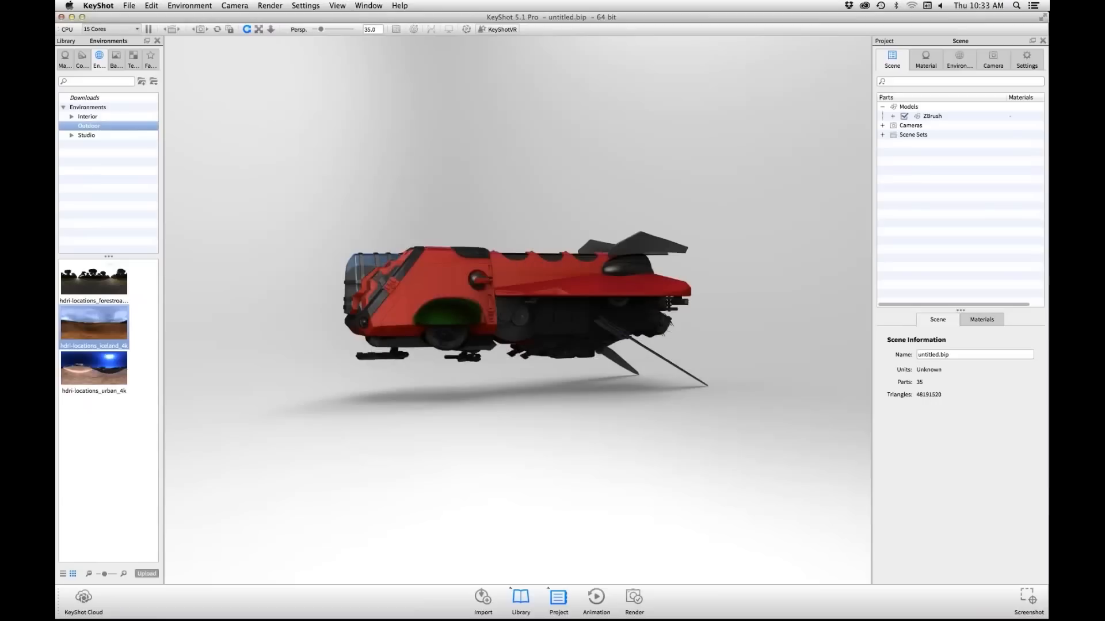
# Step: Open the render options and set the still image output to EXR format at the 1920 x 1492 preset resolution
pyautogui.press('super+p')
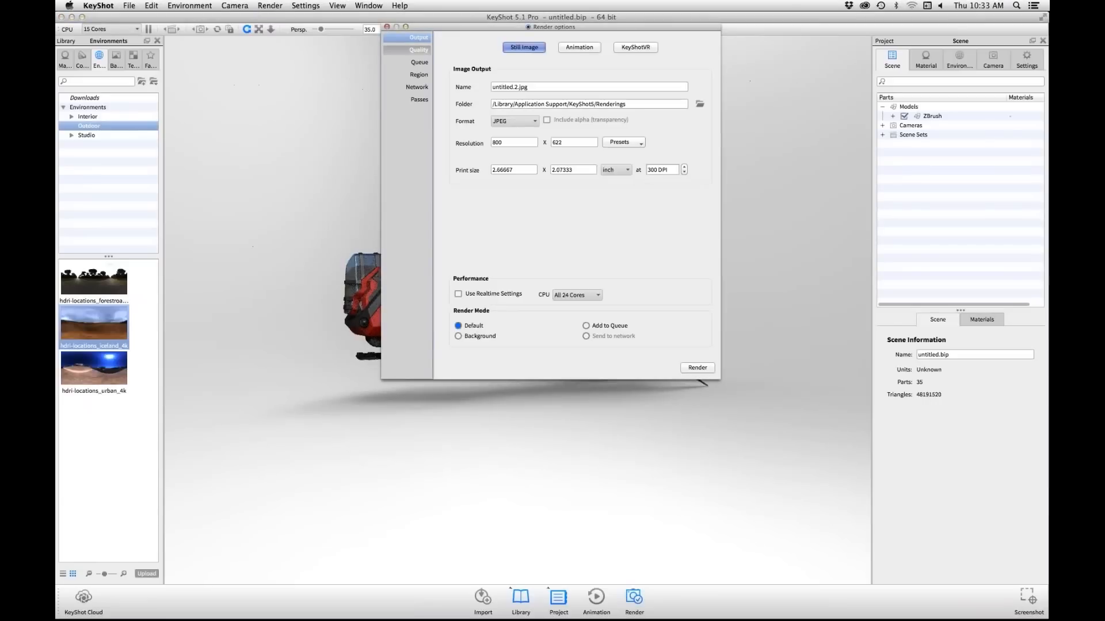
pyautogui.moveTo(460, 27); pyautogui.dragTo(431, 53)
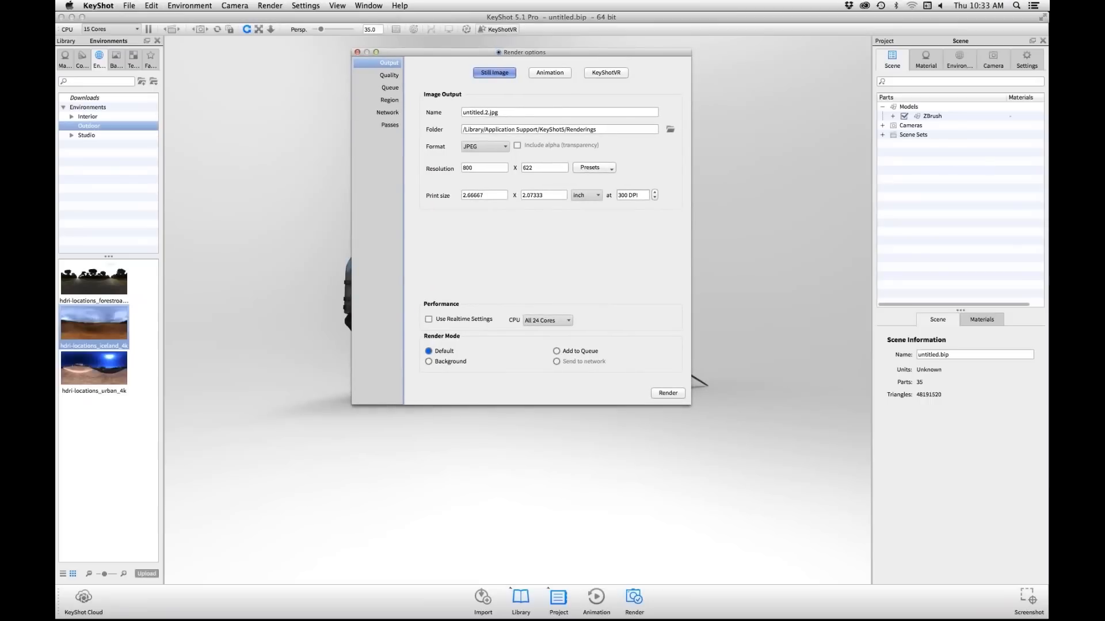
pyautogui.click(485, 147)
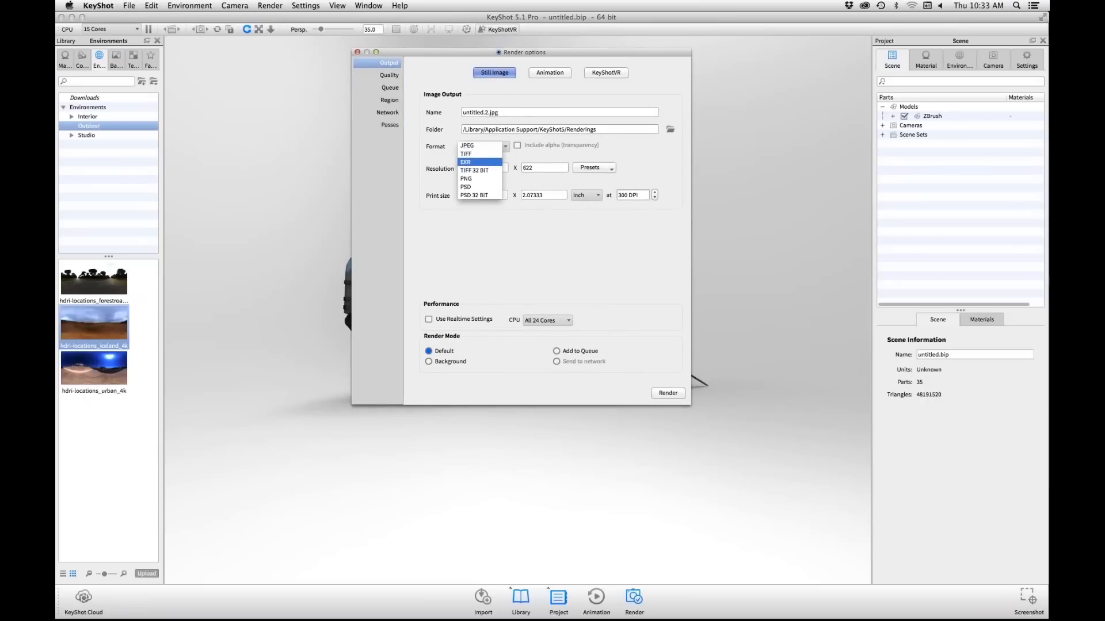
pyautogui.click(472, 162)
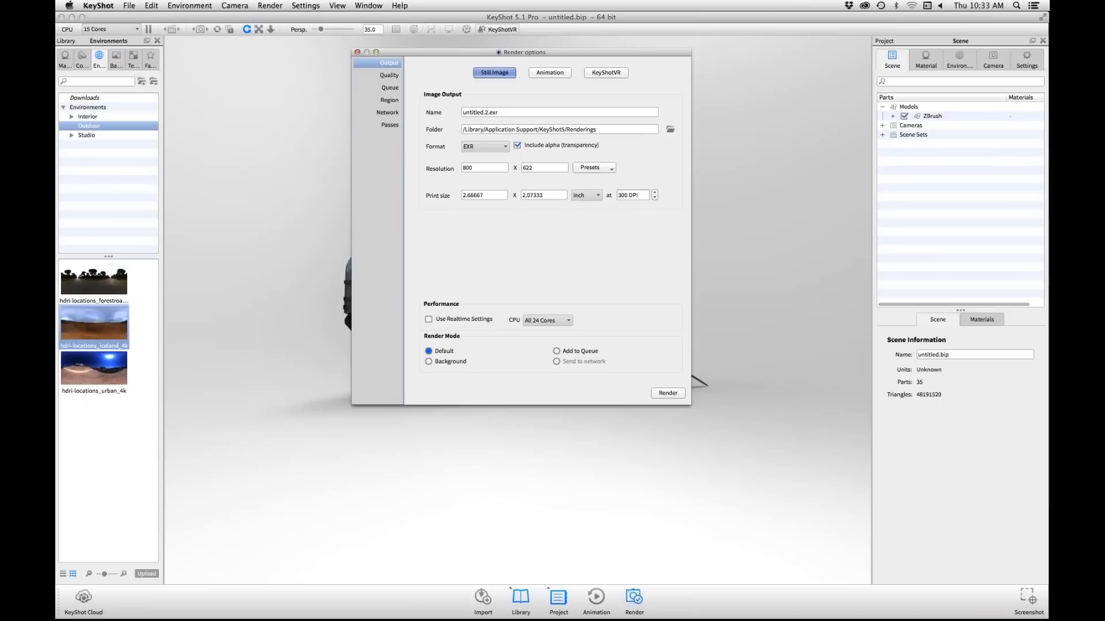
pyautogui.click(485, 147)
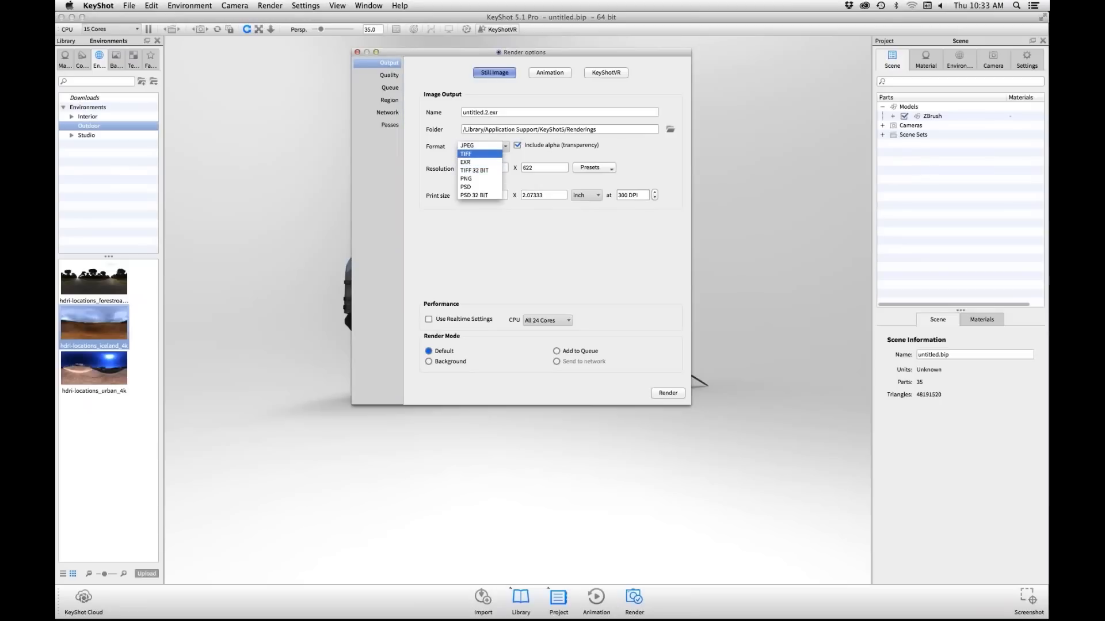
pyautogui.click(404, 155)
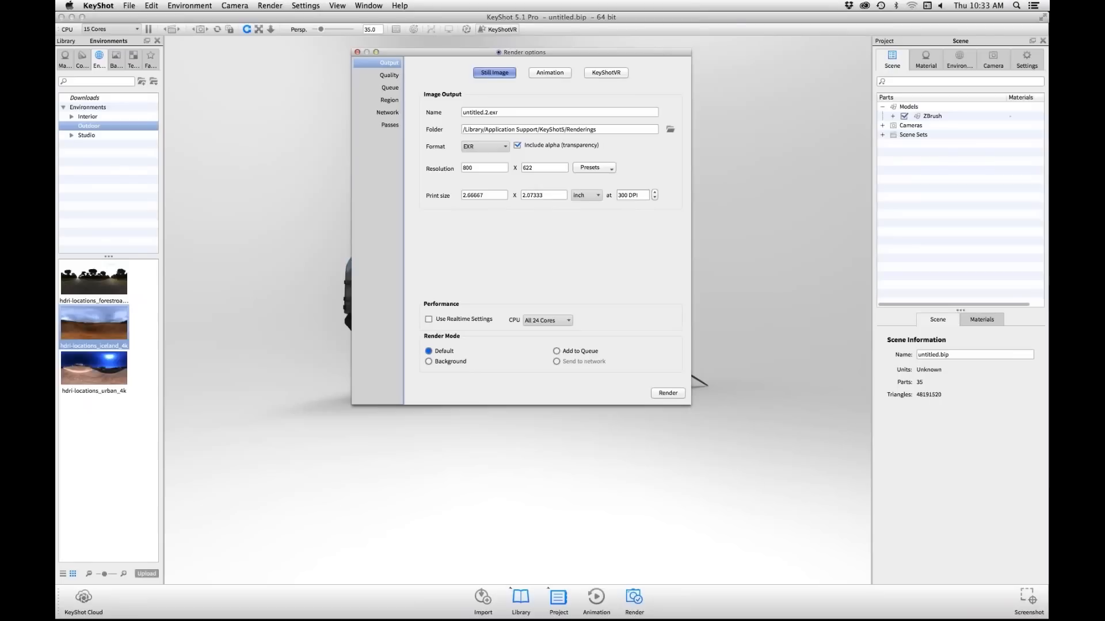
pyautogui.click(594, 167)
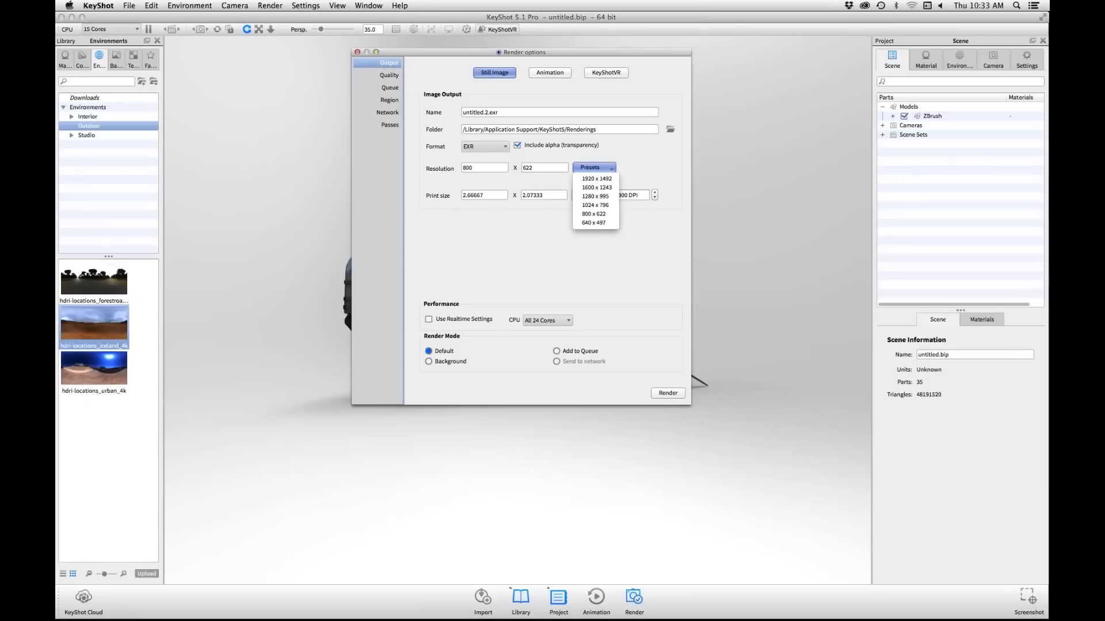
pyautogui.click(595, 179)
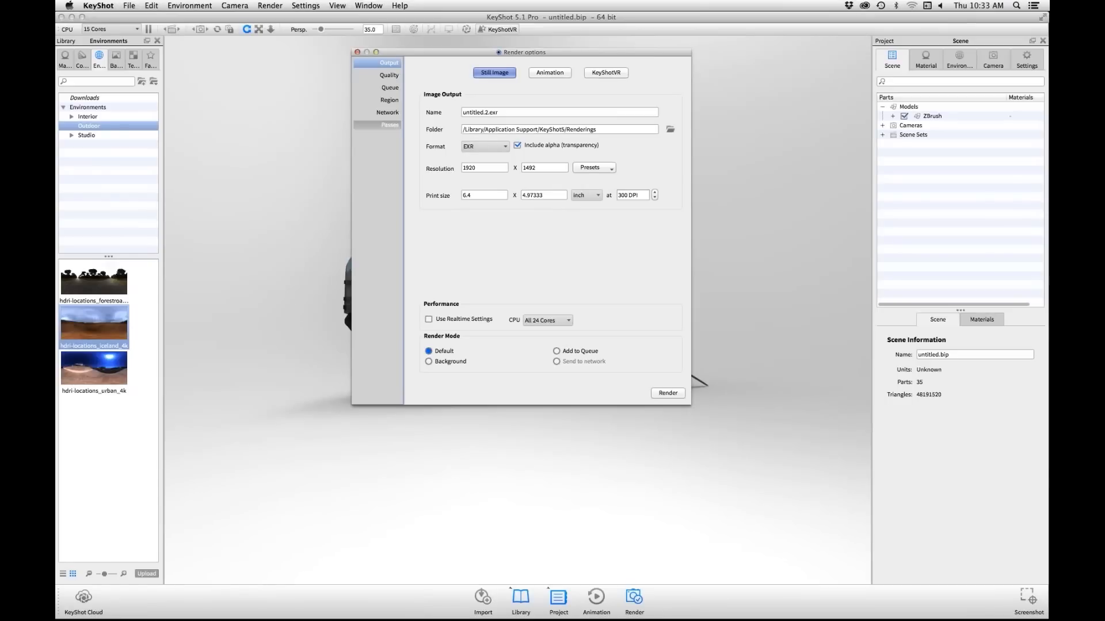
# Step: Review the available render passes, move the render options clear of the ship and return to the output settings
pyautogui.click(390, 125)
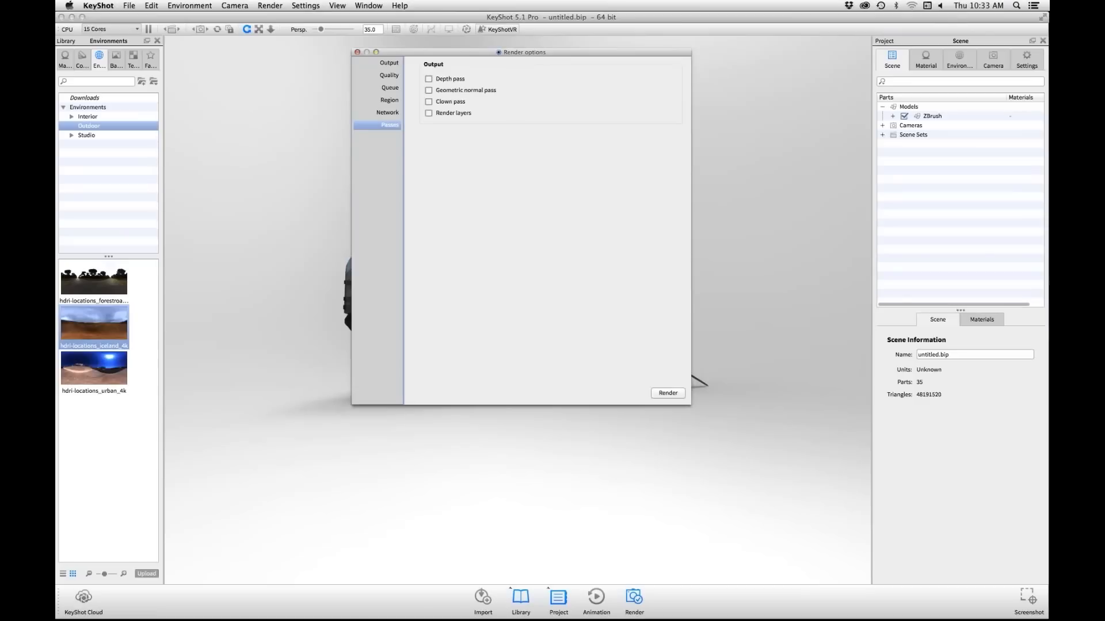
pyautogui.moveTo(522, 53); pyautogui.dragTo(546, 95)
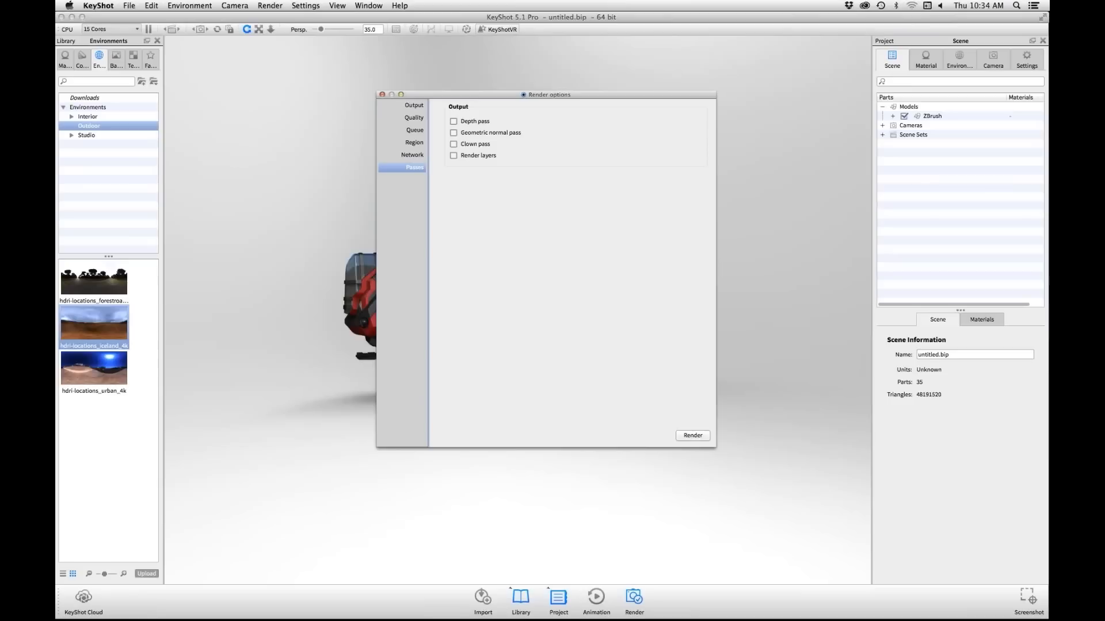
pyautogui.moveTo(494, 94); pyautogui.dragTo(809, 81)
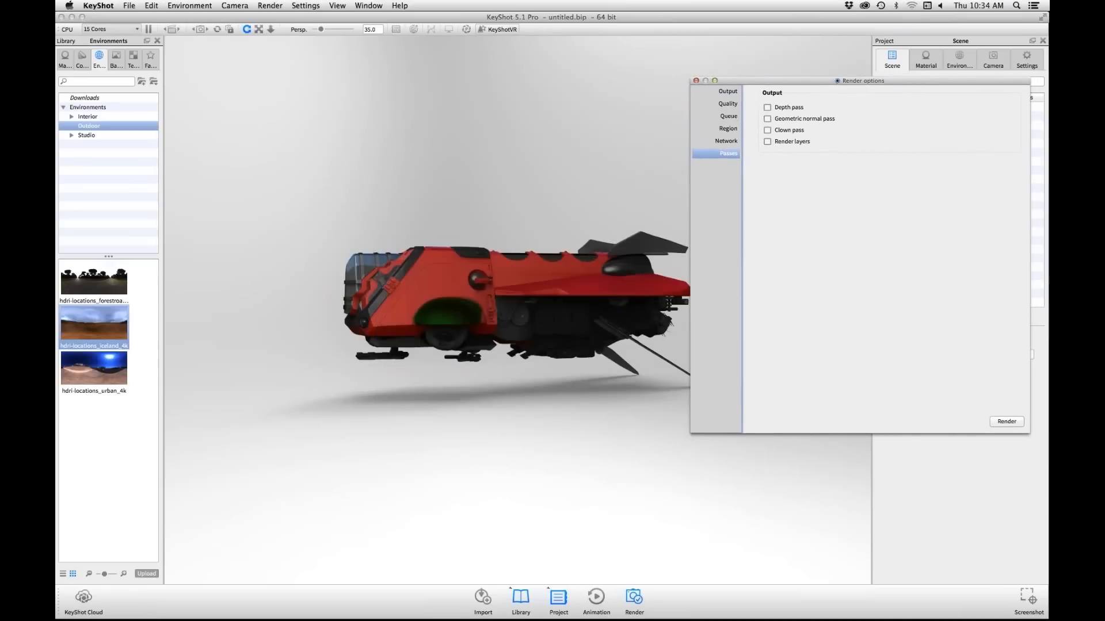
pyautogui.moveTo(809, 81); pyautogui.dragTo(757, 88)
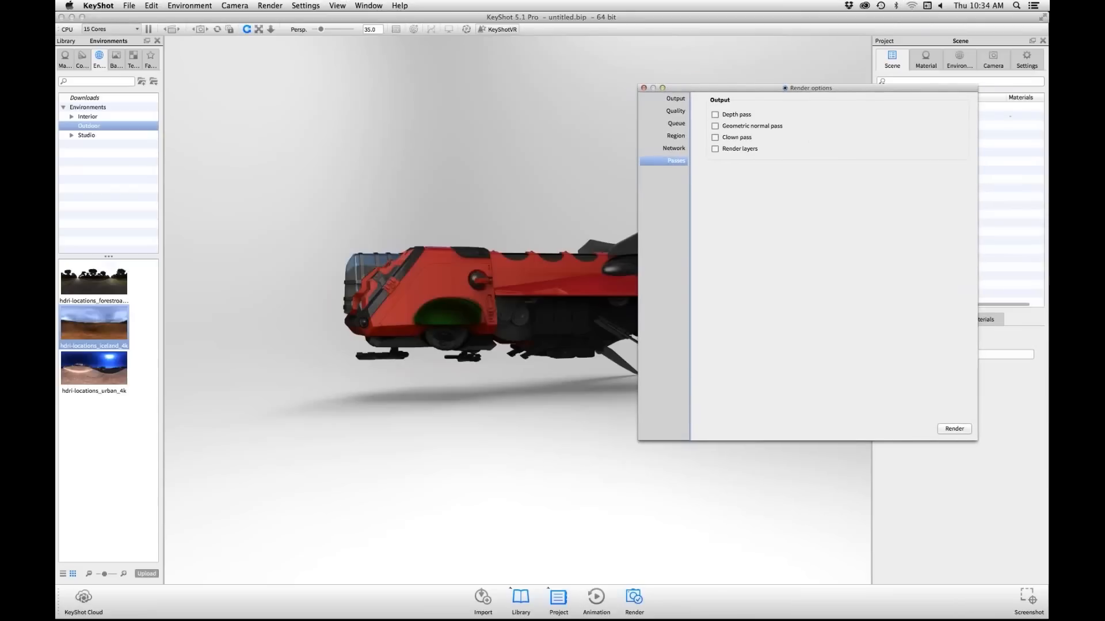
pyautogui.moveTo(757, 88); pyautogui.dragTo(752, 97)
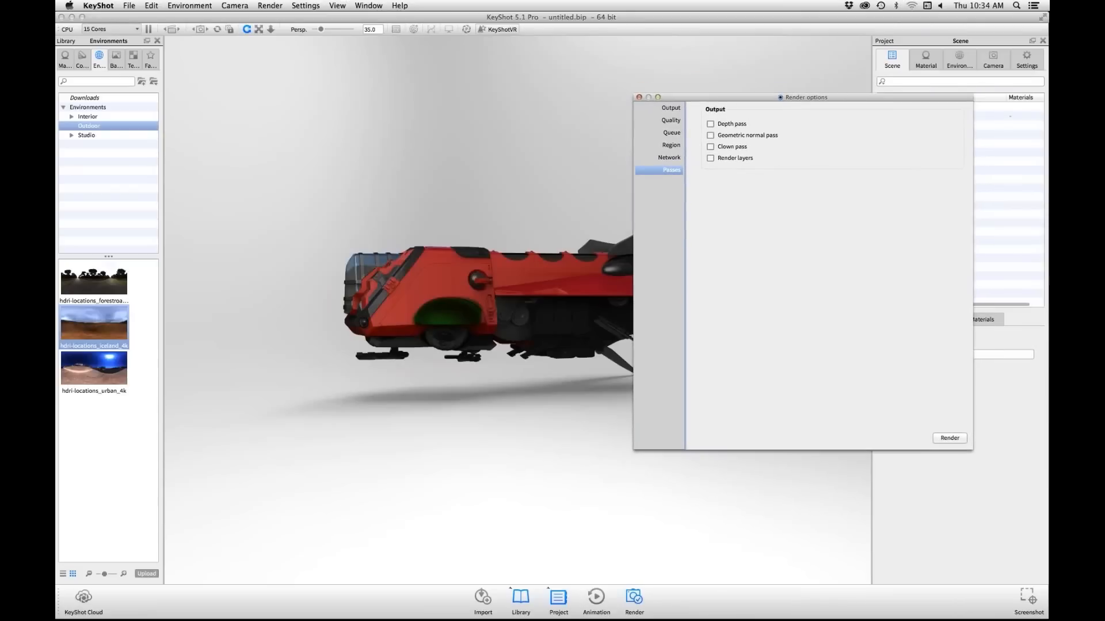
pyautogui.click(670, 109)
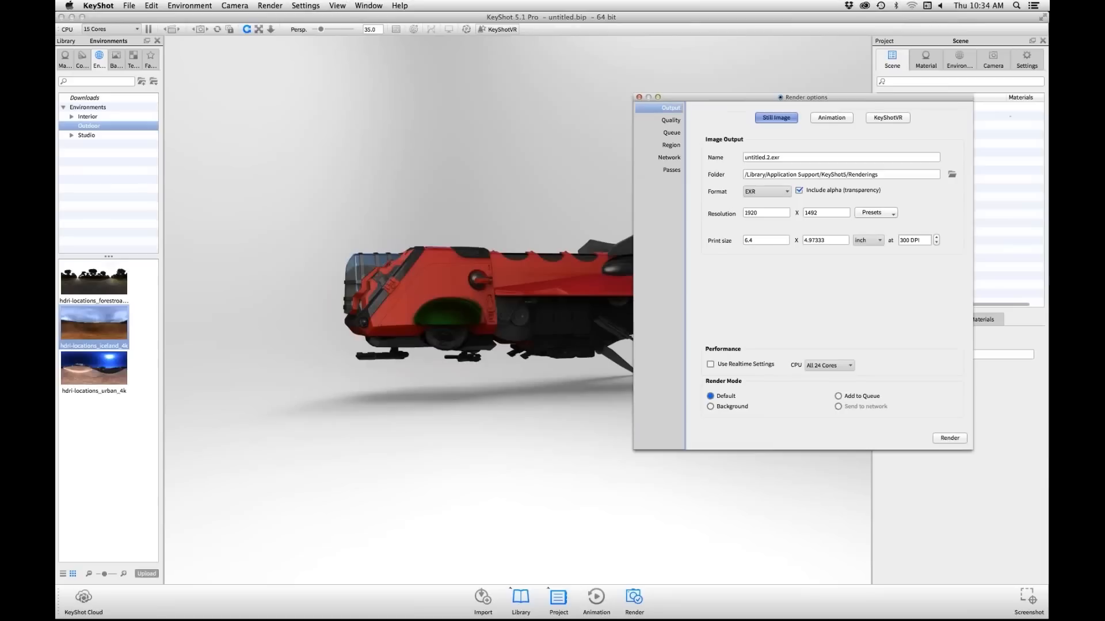
# Step: Show the available render passes and move the render options away from the ship
pyautogui.moveTo(805, 97); pyautogui.dragTo(779, 98)
pyautogui.click(644, 171)
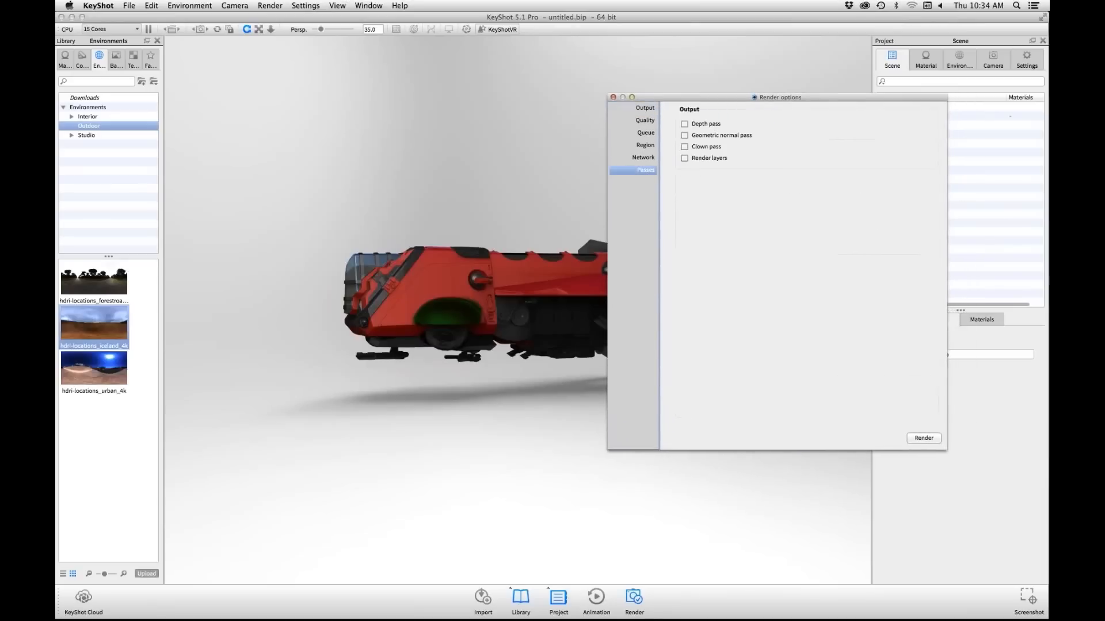
pyautogui.moveTo(780, 97); pyautogui.dragTo(763, 100)
pyautogui.moveTo(748, 99); pyautogui.dragTo(747, 98)
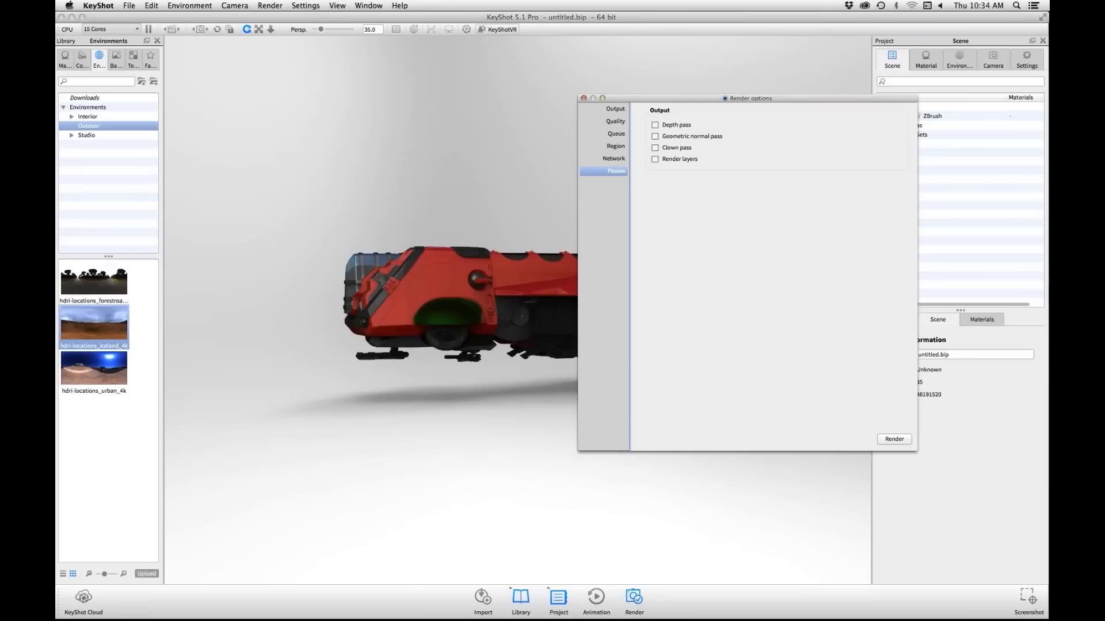
pyautogui.moveTo(690, 98); pyautogui.dragTo(812, 38)
# Step: Frame the whole ship in a three-quarter front view with the nose facing left, keeping the render options clear of it
pyautogui.moveTo(460, 345); pyautogui.dragTo(529, 349)
pyautogui.moveTo(529, 348); pyautogui.dragTo(474, 329, button='middle')
pyautogui.scroll(3, 474, 329)
pyautogui.moveTo(474, 330); pyautogui.dragTo(492, 330)
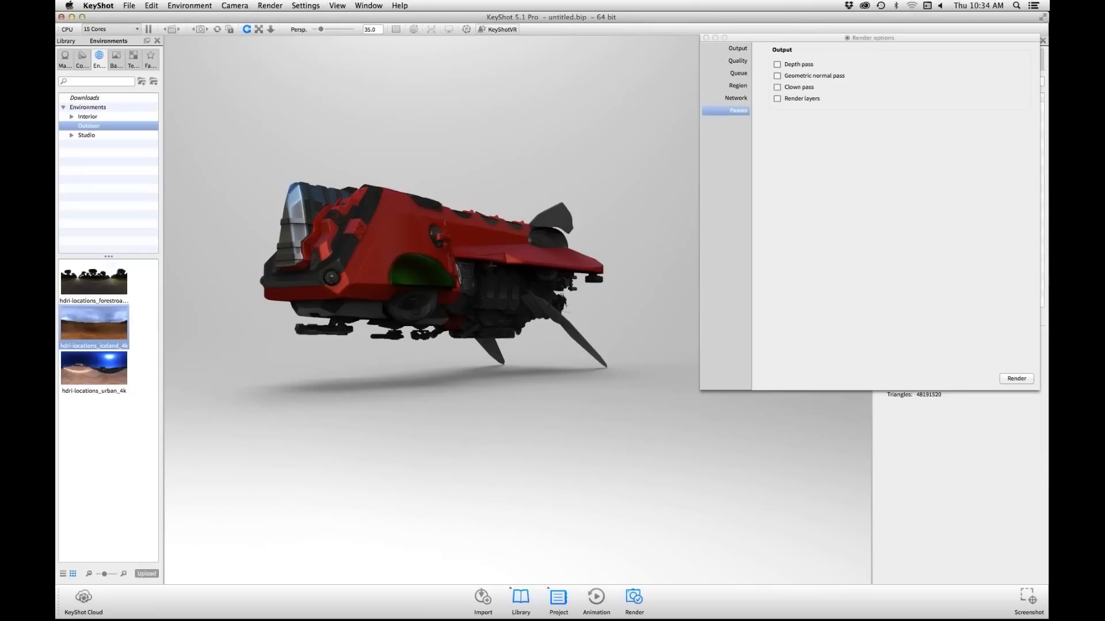
pyautogui.moveTo(817, 38); pyautogui.dragTo(823, 28)
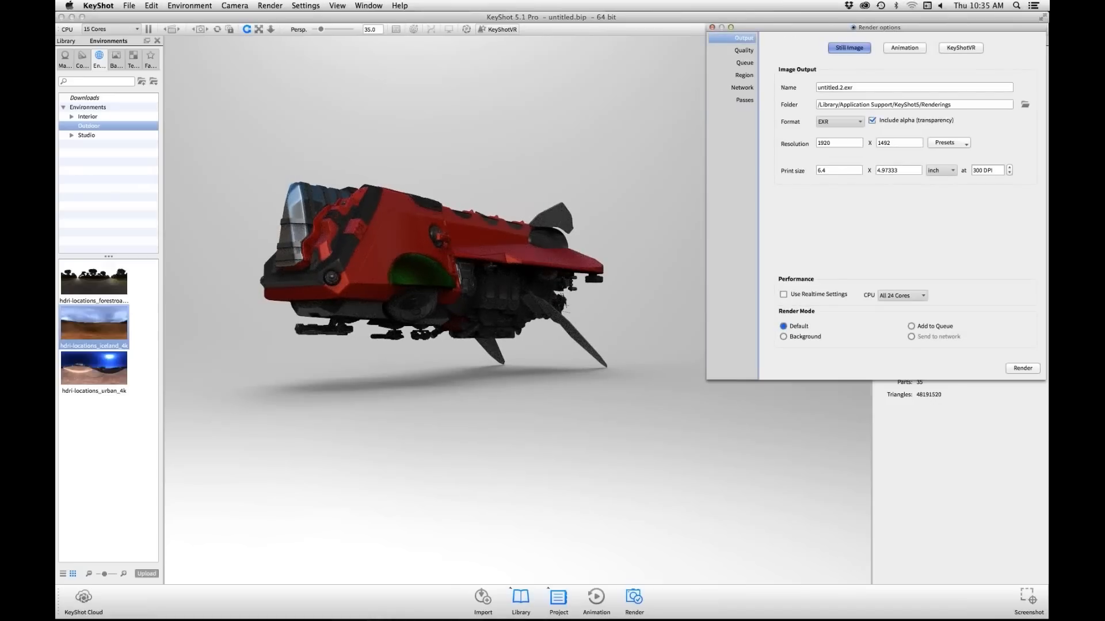
# Step: Change the still image output format to TIFF after trying JPEG
pyautogui.click(839, 121)
pyautogui.click(834, 121)
pyautogui.click(839, 121)
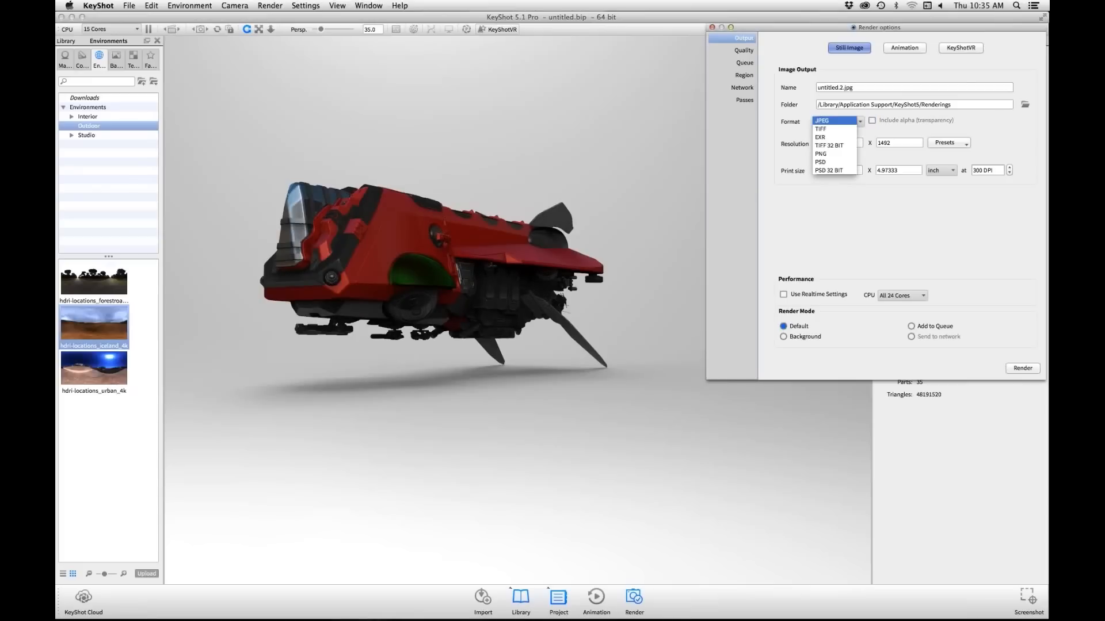
pyautogui.click(833, 120)
pyautogui.click(839, 122)
pyautogui.click(832, 129)
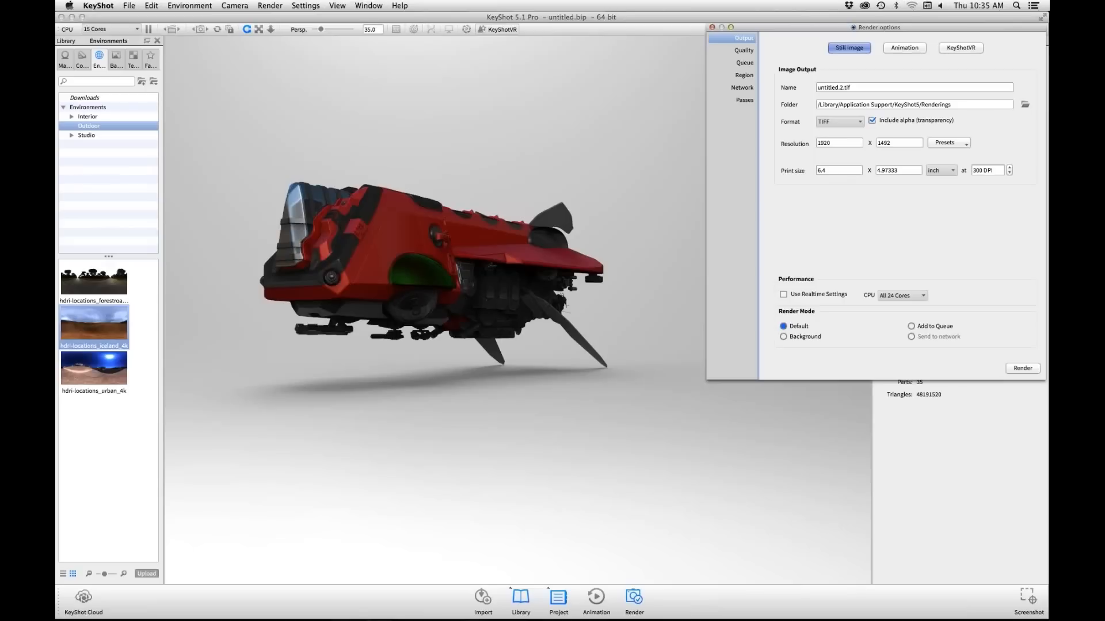
# Step: Review the advanced render quality settings and the render queue
pyautogui.click(743, 50)
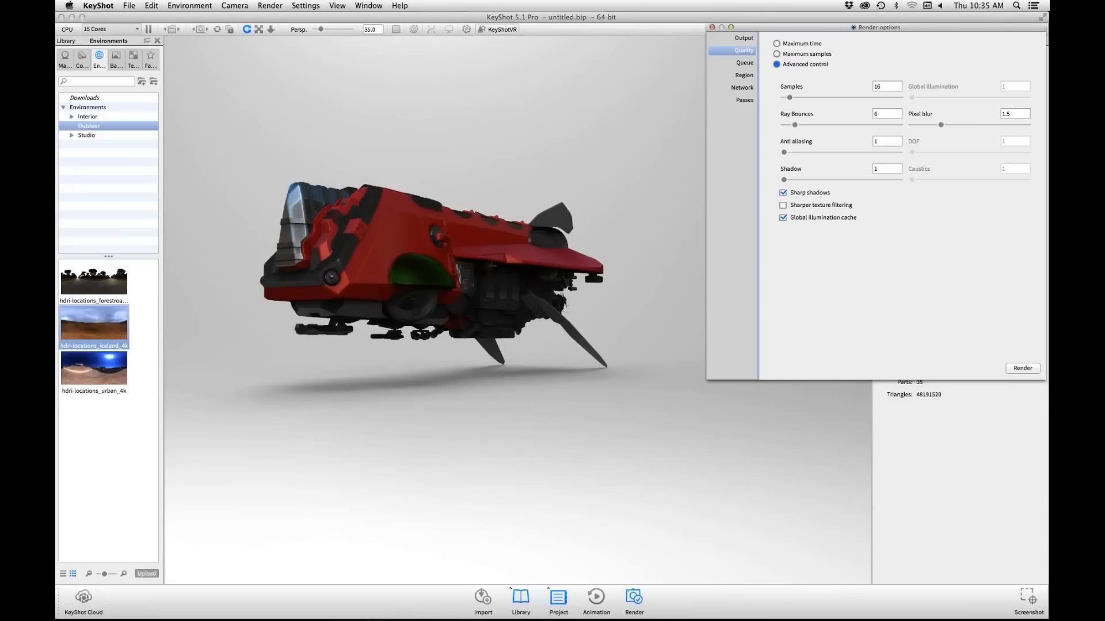
pyautogui.click(744, 63)
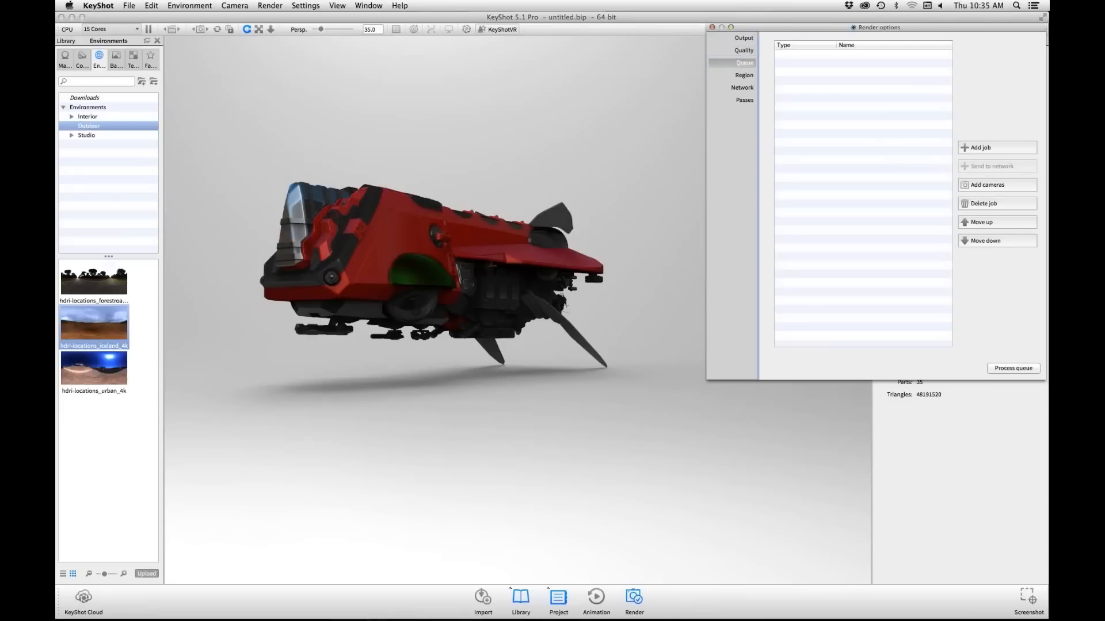